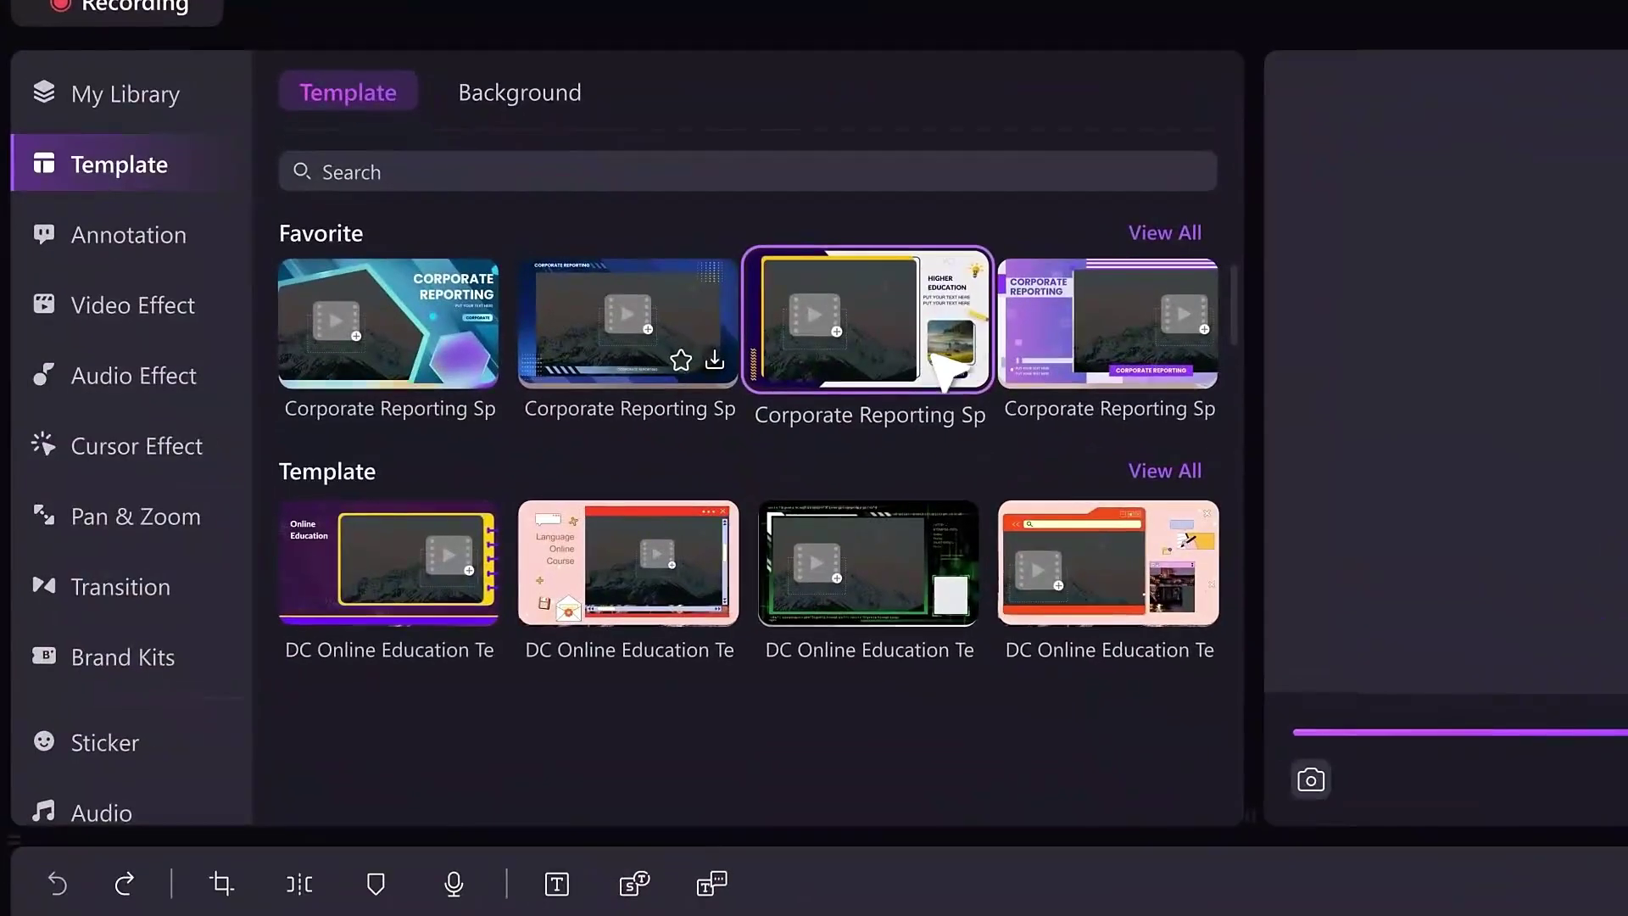
- Place a template from the Favorite list onto timeline track 2
{"action": "left_click_drag", "start_coordinate": [945, 363], "coordinate": [784, 814]}
{"action": "left_click_drag", "start_coordinate": [784, 509], "coordinate": [600, 912]}
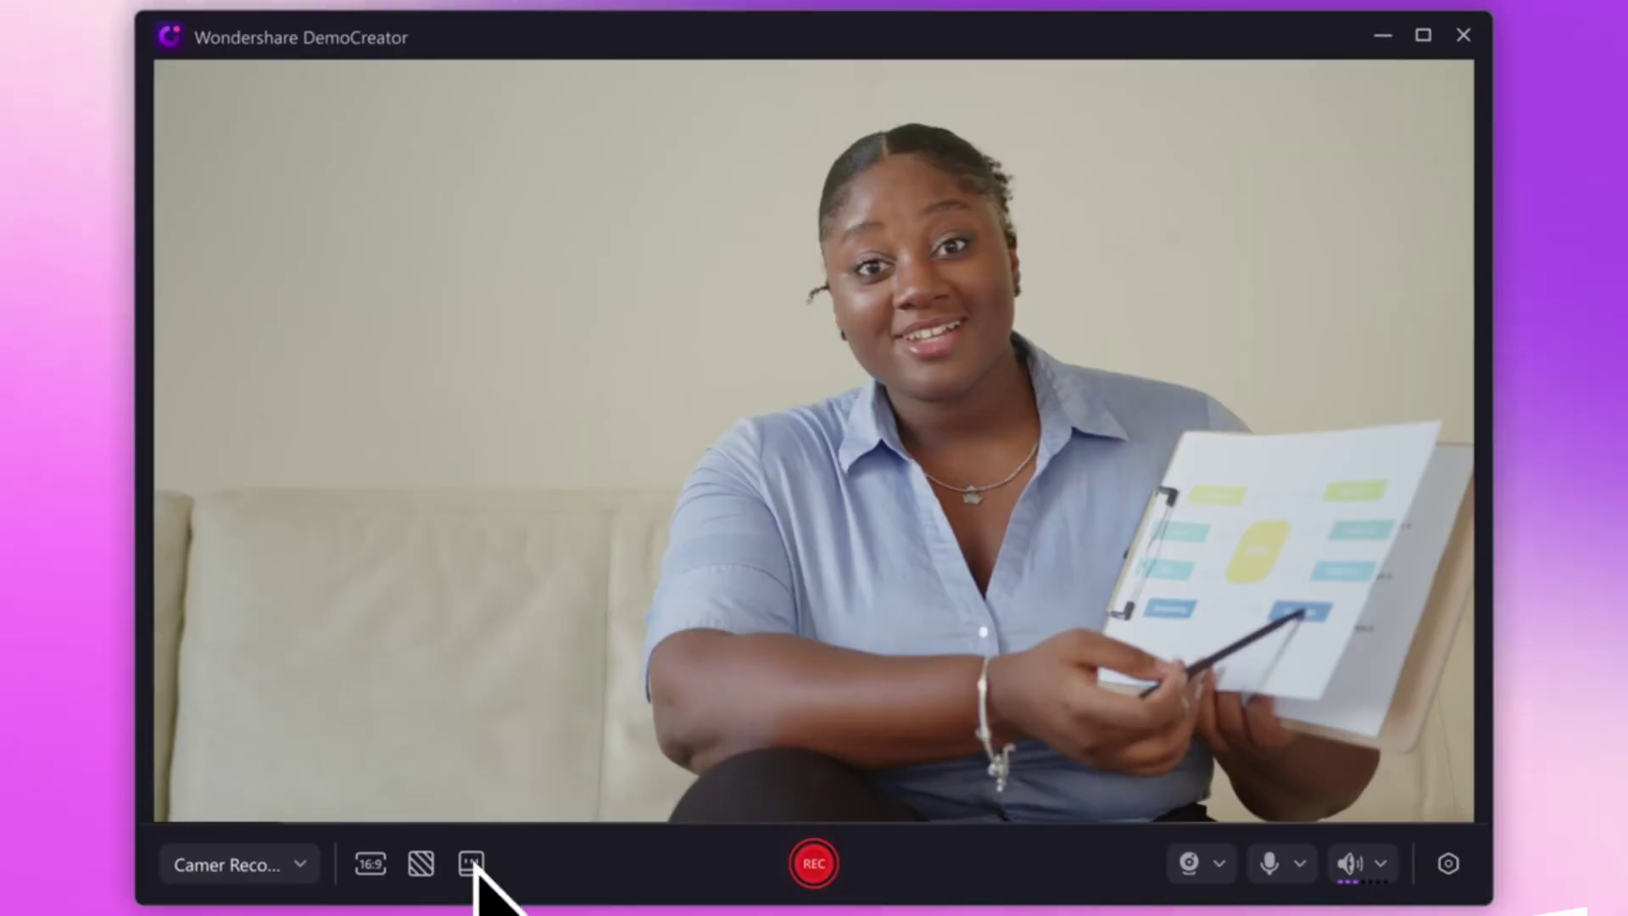
- Paste the script into the teleprompter, enlarge the text and lower opacity to about a third
{"action": "left_click", "coordinate": [473, 862]}
{"action": "type", "text": "Today, I'm excited to share with you an effective strategy on how to schedule your study plan using a mindmap. A mindmap, for those who aren't familiar, is a visual tool that allows you to collect, organize, and analyze information in a highly efficient way. This graphical technique enables you to visualize a whole complex subject, breaking it down into its constituent parts, aiding in understanding and recall."}
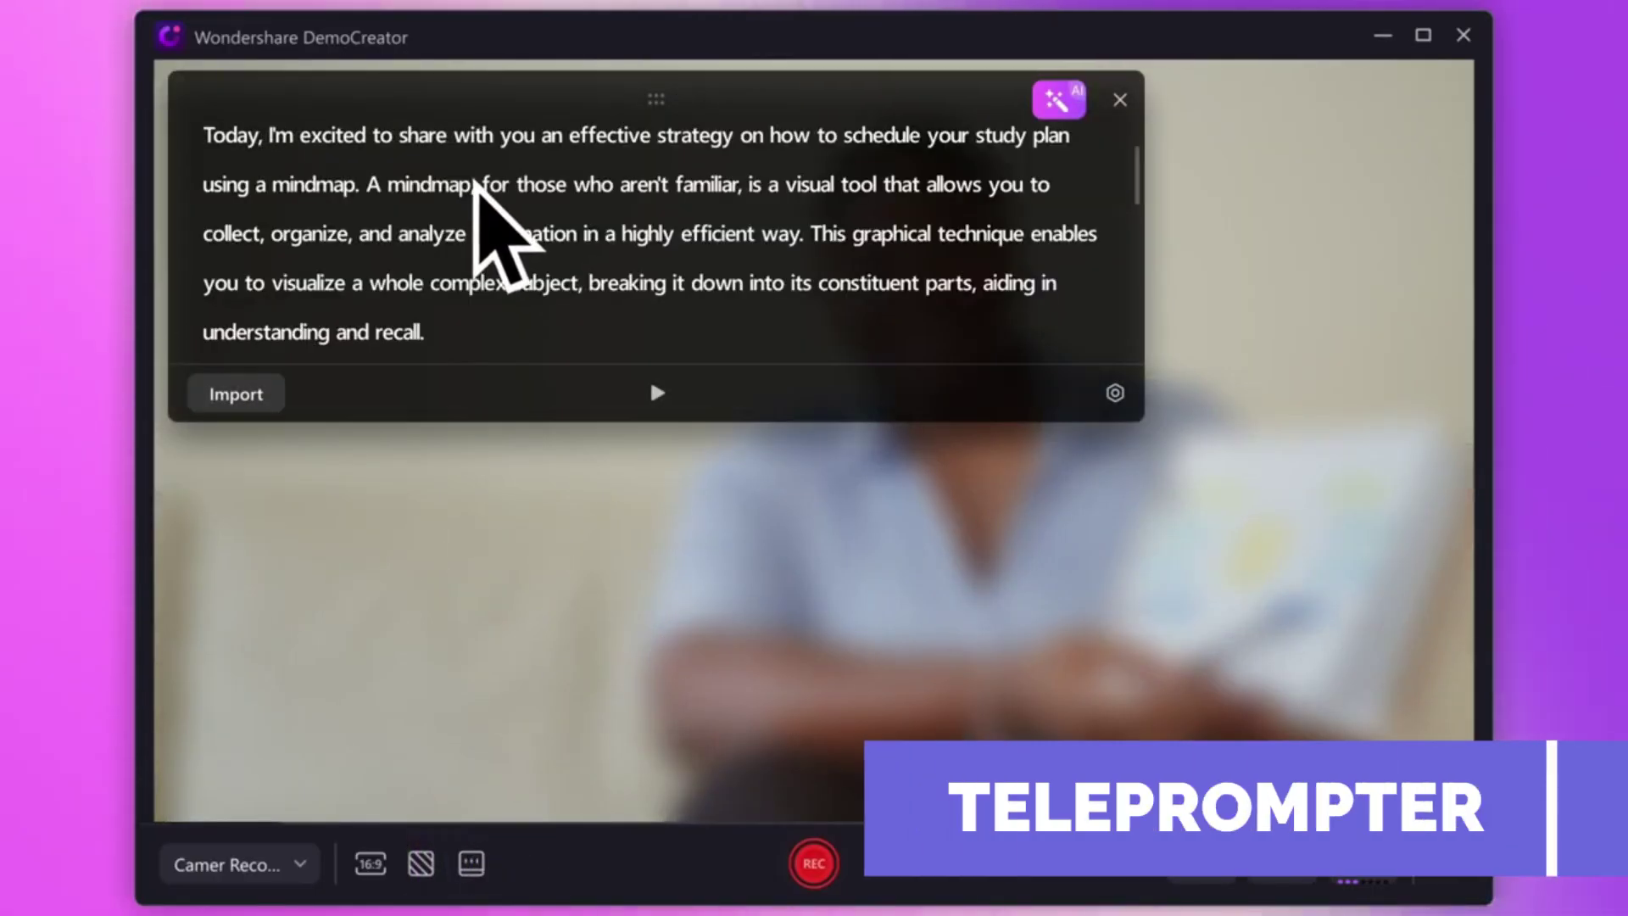
{"action": "left_click", "coordinate": [1115, 393]}
{"action": "left_click", "coordinate": [1028, 469]}
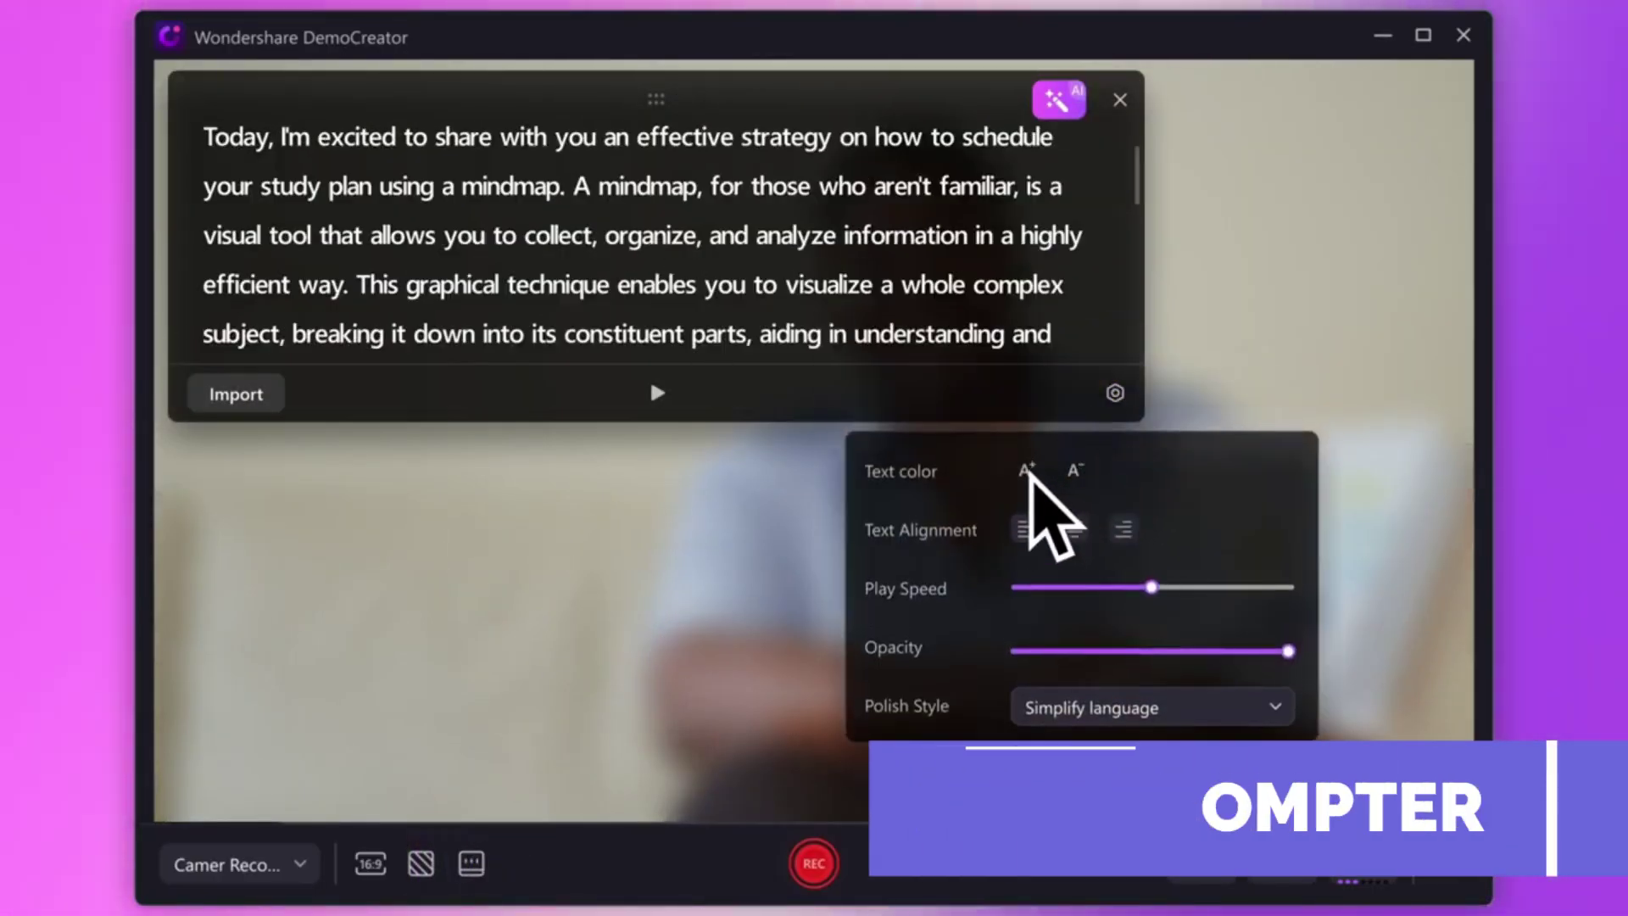
{"action": "left_click_drag", "start_coordinate": [1288, 650], "coordinate": [1108, 651]}
- Rewrite the script with the Professional AI polish style and start recording
{"action": "left_click", "coordinate": [1246, 715]}
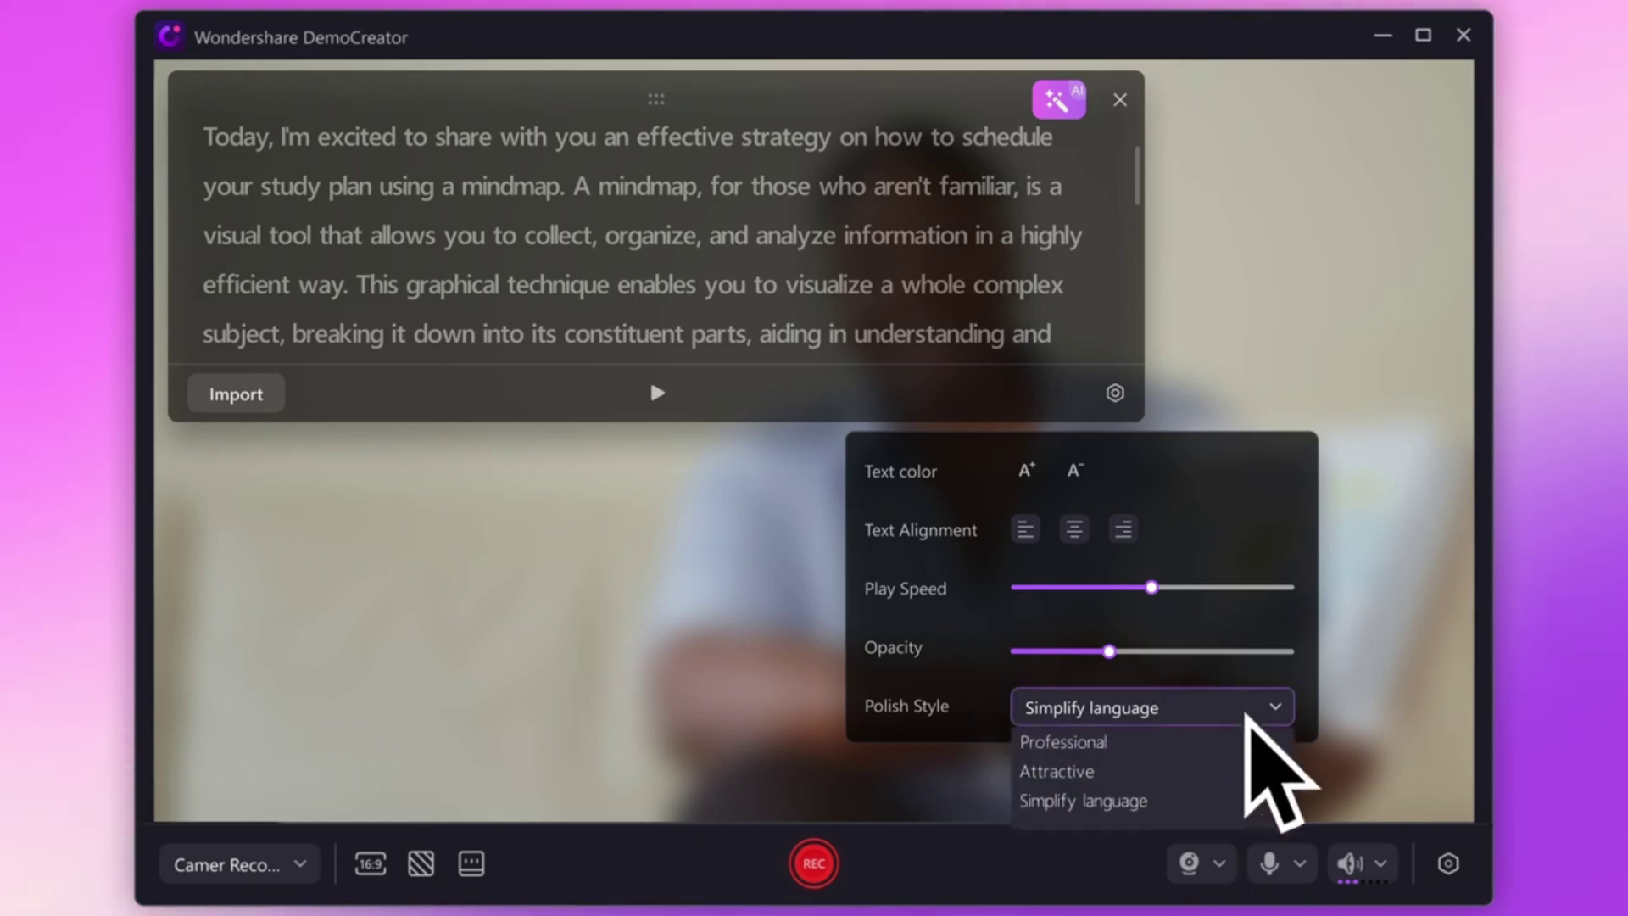
{"action": "left_click", "coordinate": [1246, 743]}
{"action": "left_click", "coordinate": [1060, 100]}
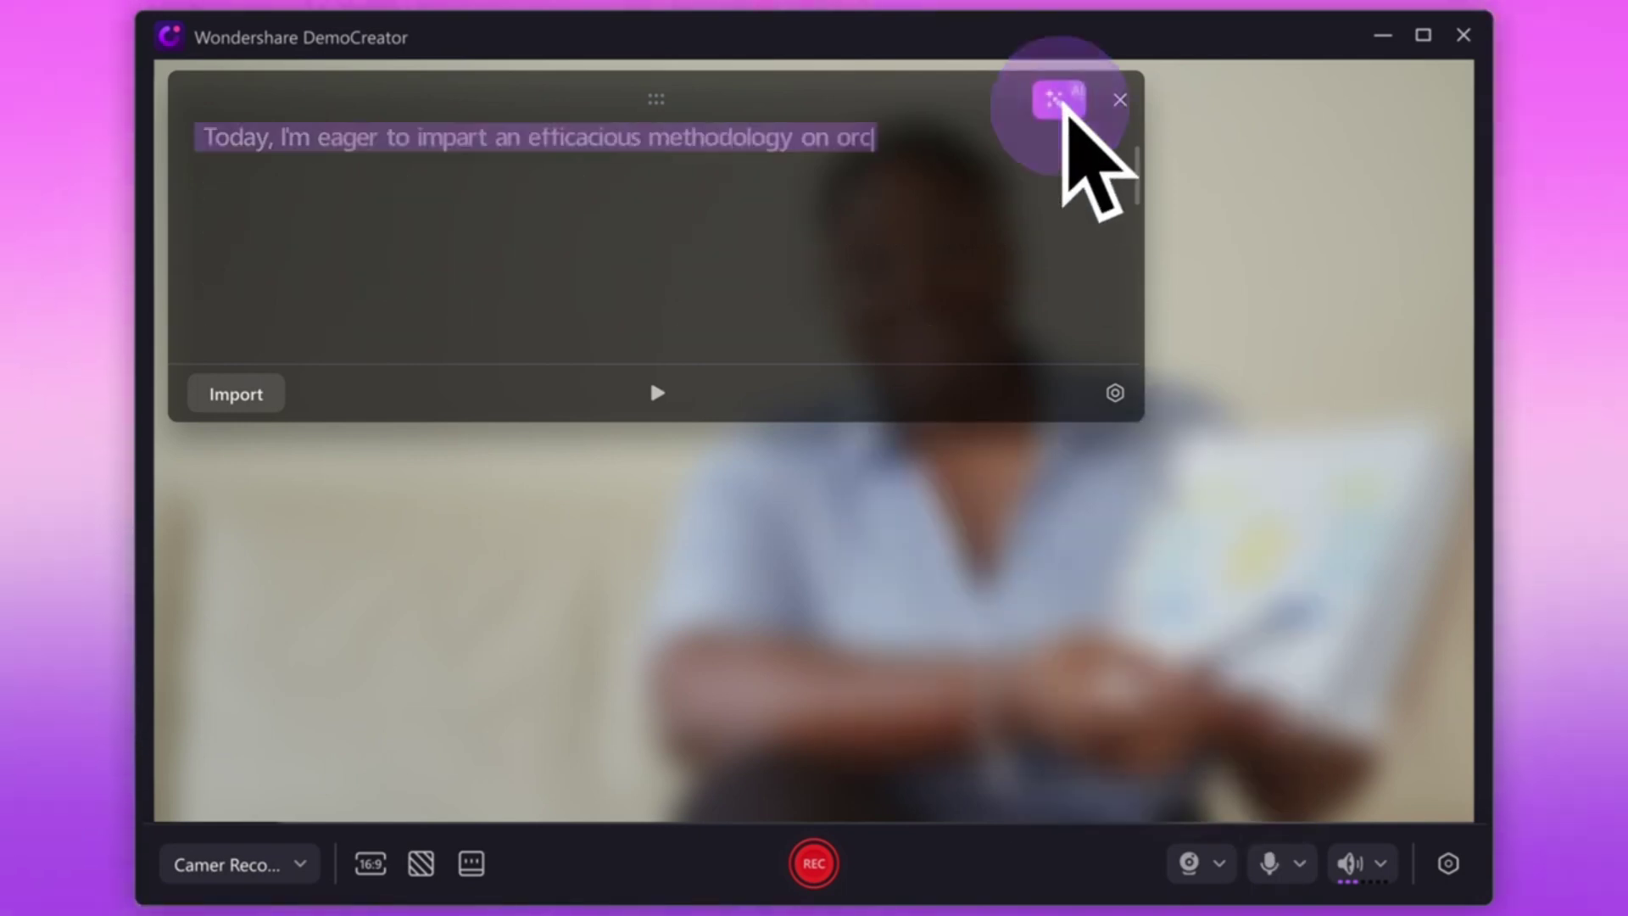
{"action": "left_click", "coordinate": [814, 863]}
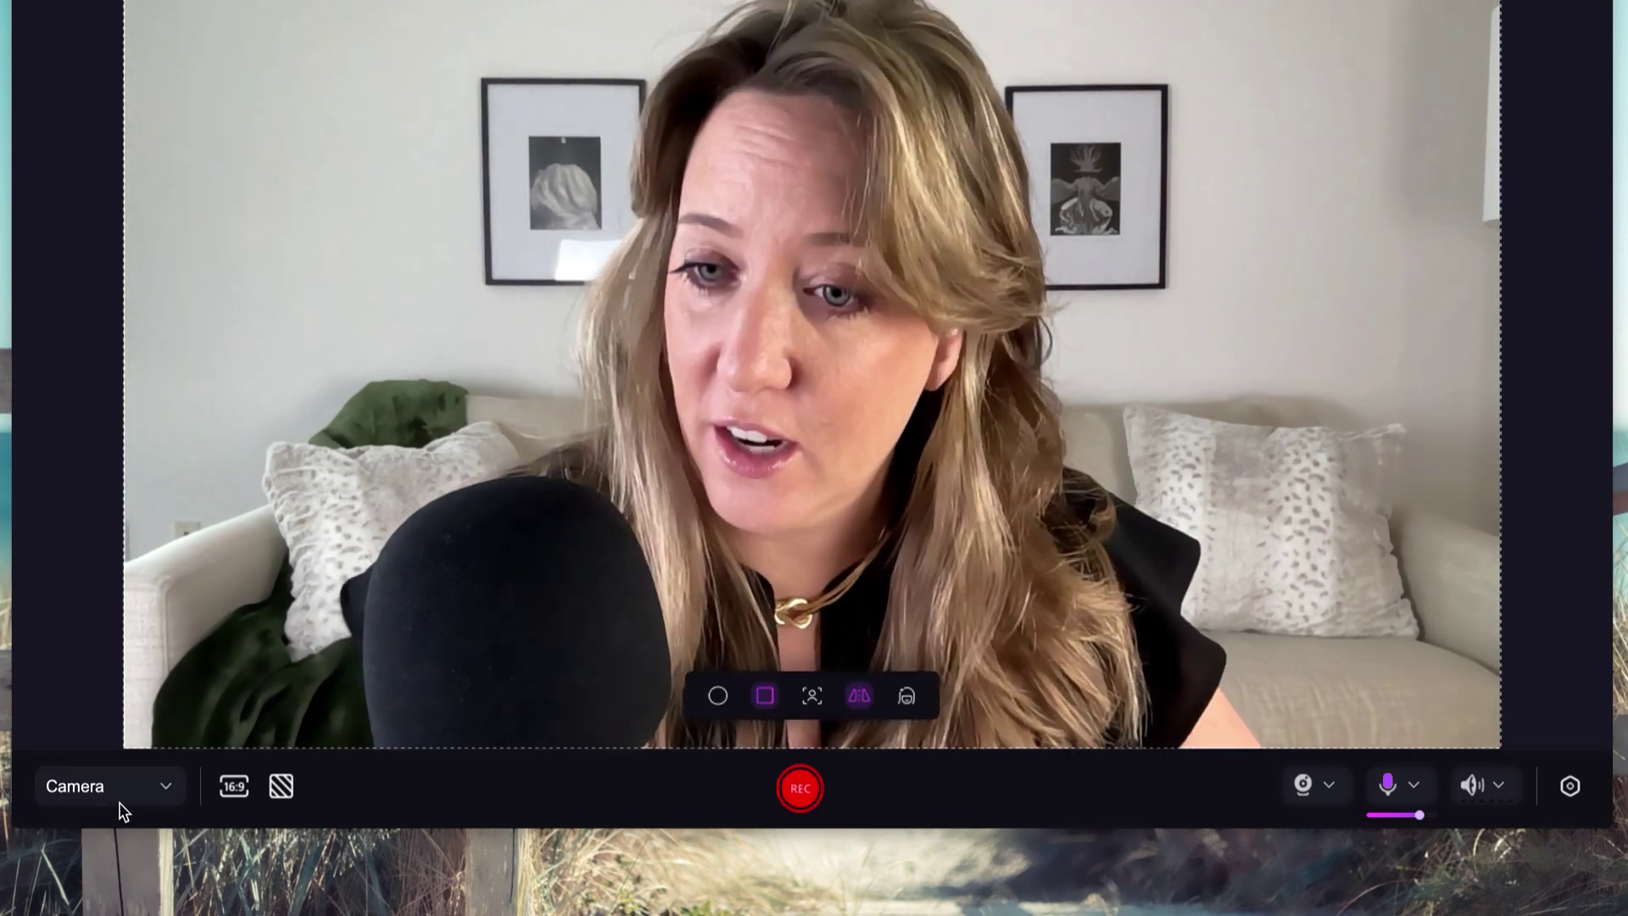
- Switch the recording mode from Camera to Screen & Camera
{"action": "left_click", "coordinate": [120, 806]}
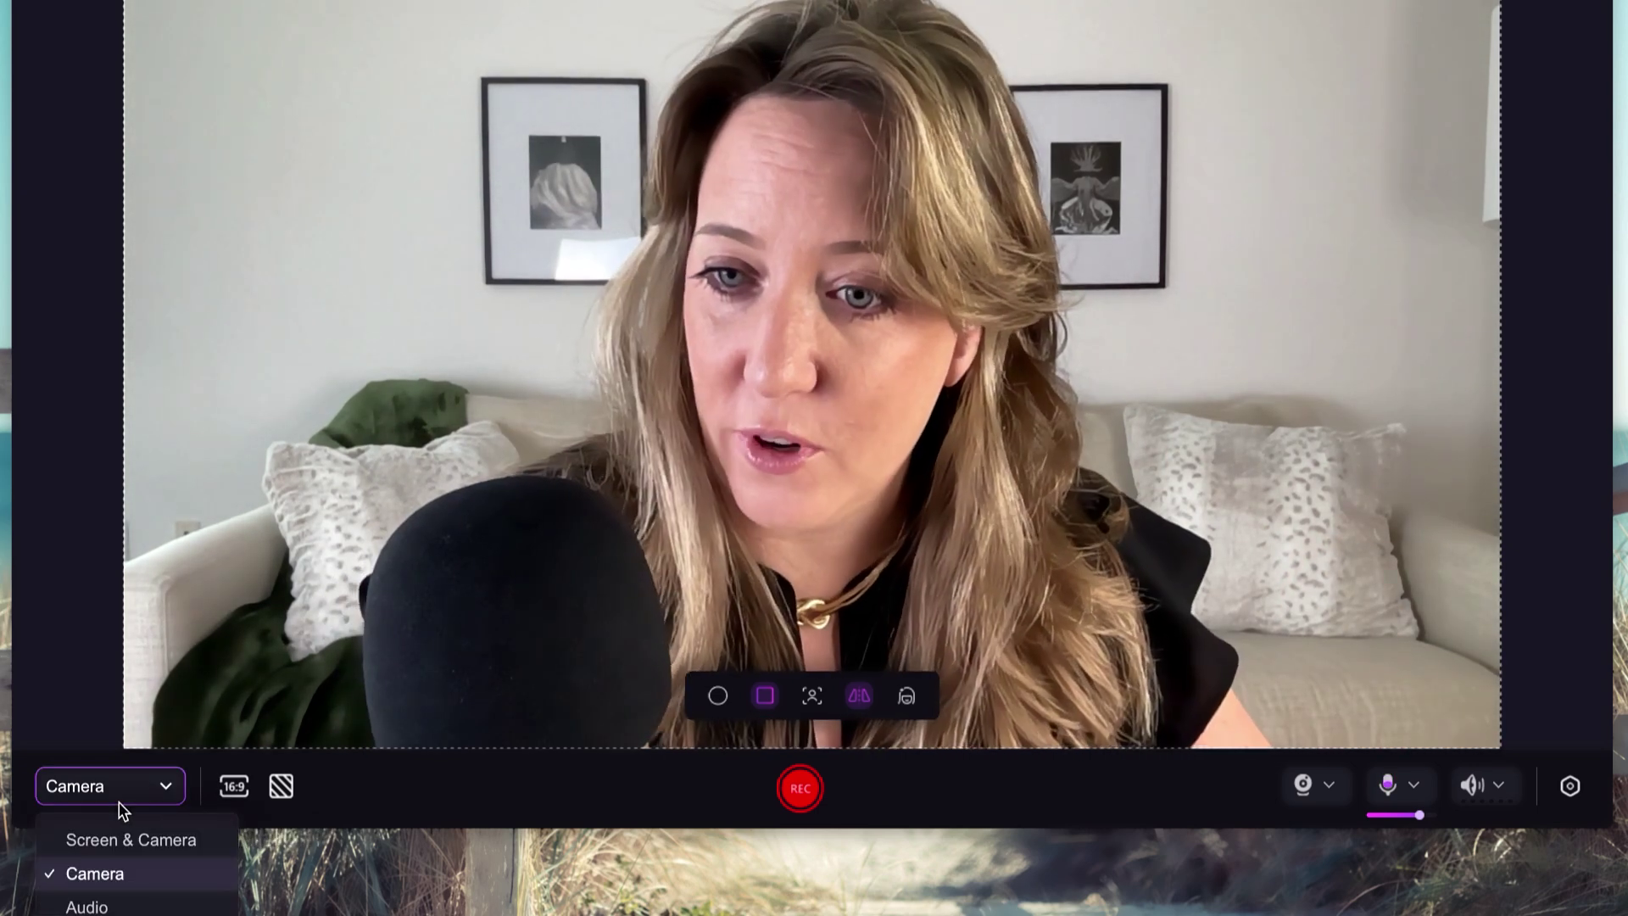
{"action": "left_click", "coordinate": [170, 839]}
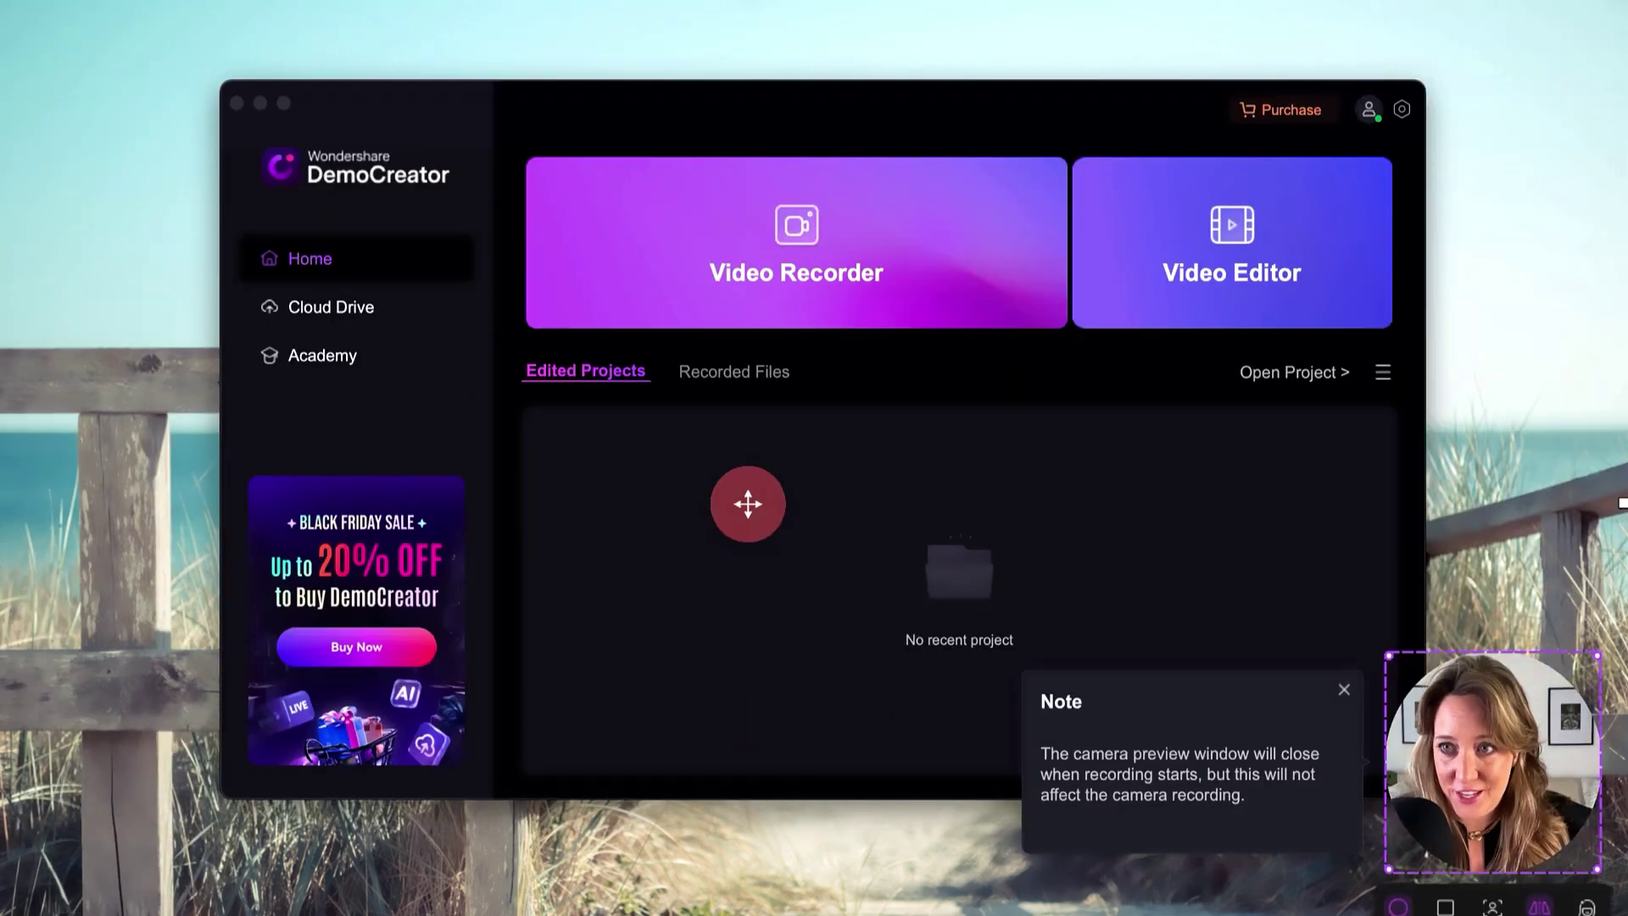
- Resize the capture area to 2430×1268 and move the webcam bubble up, keeping it circular
{"action": "left_click_drag", "start_coordinate": [0, 0], "coordinate": [121, 50]}
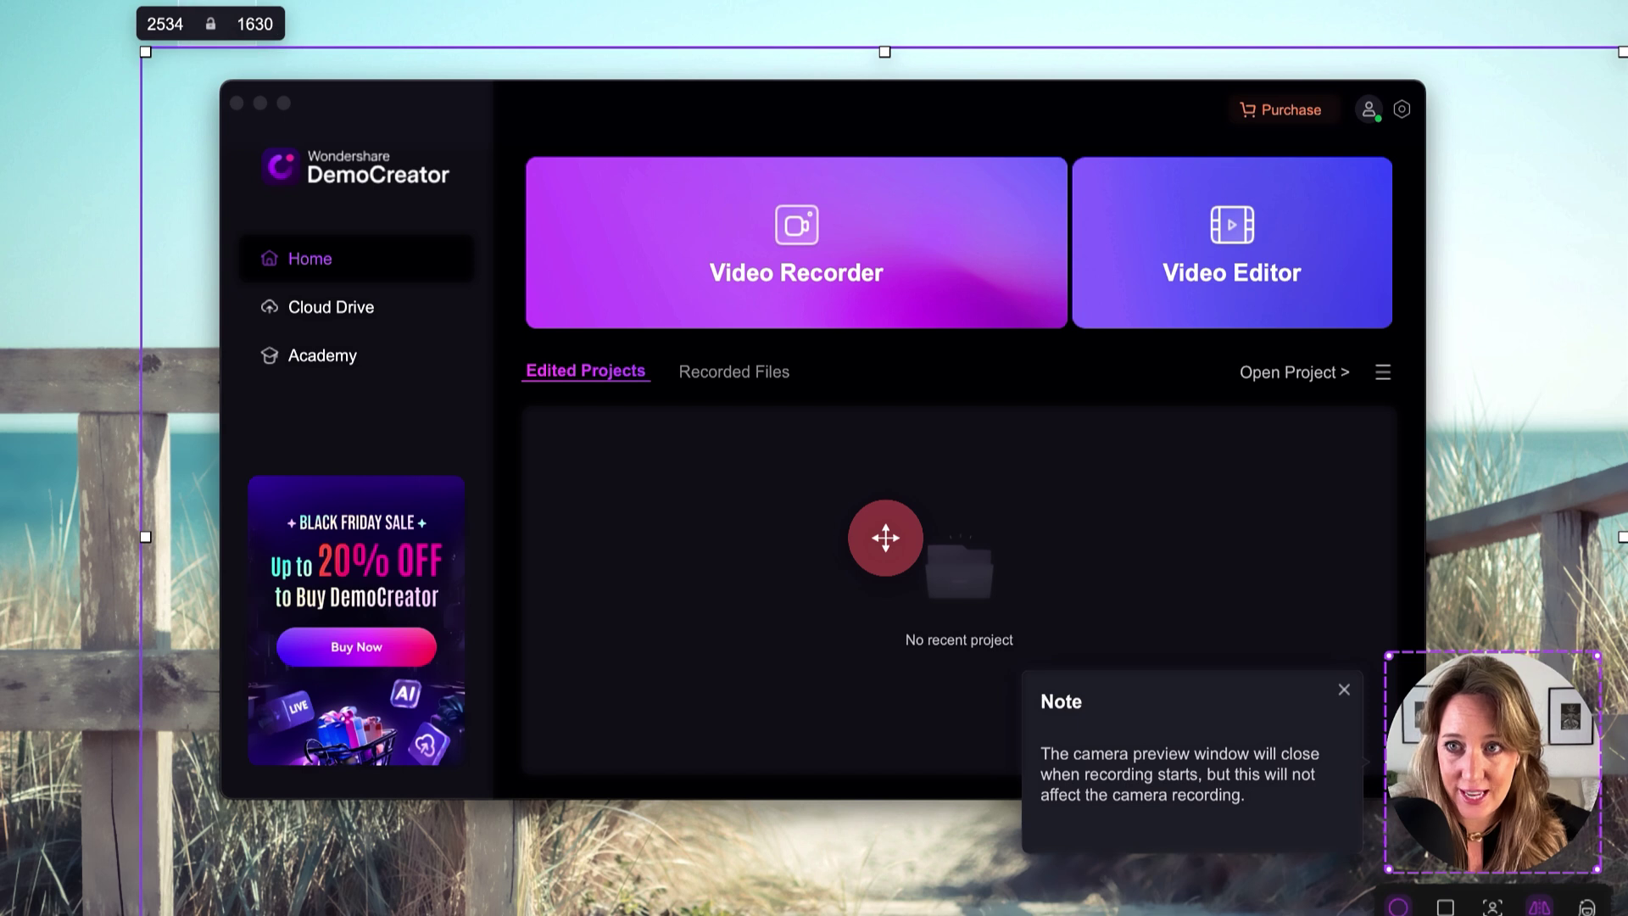
{"action": "left_click_drag", "start_coordinate": [1491, 737], "coordinate": [1493, 673]}
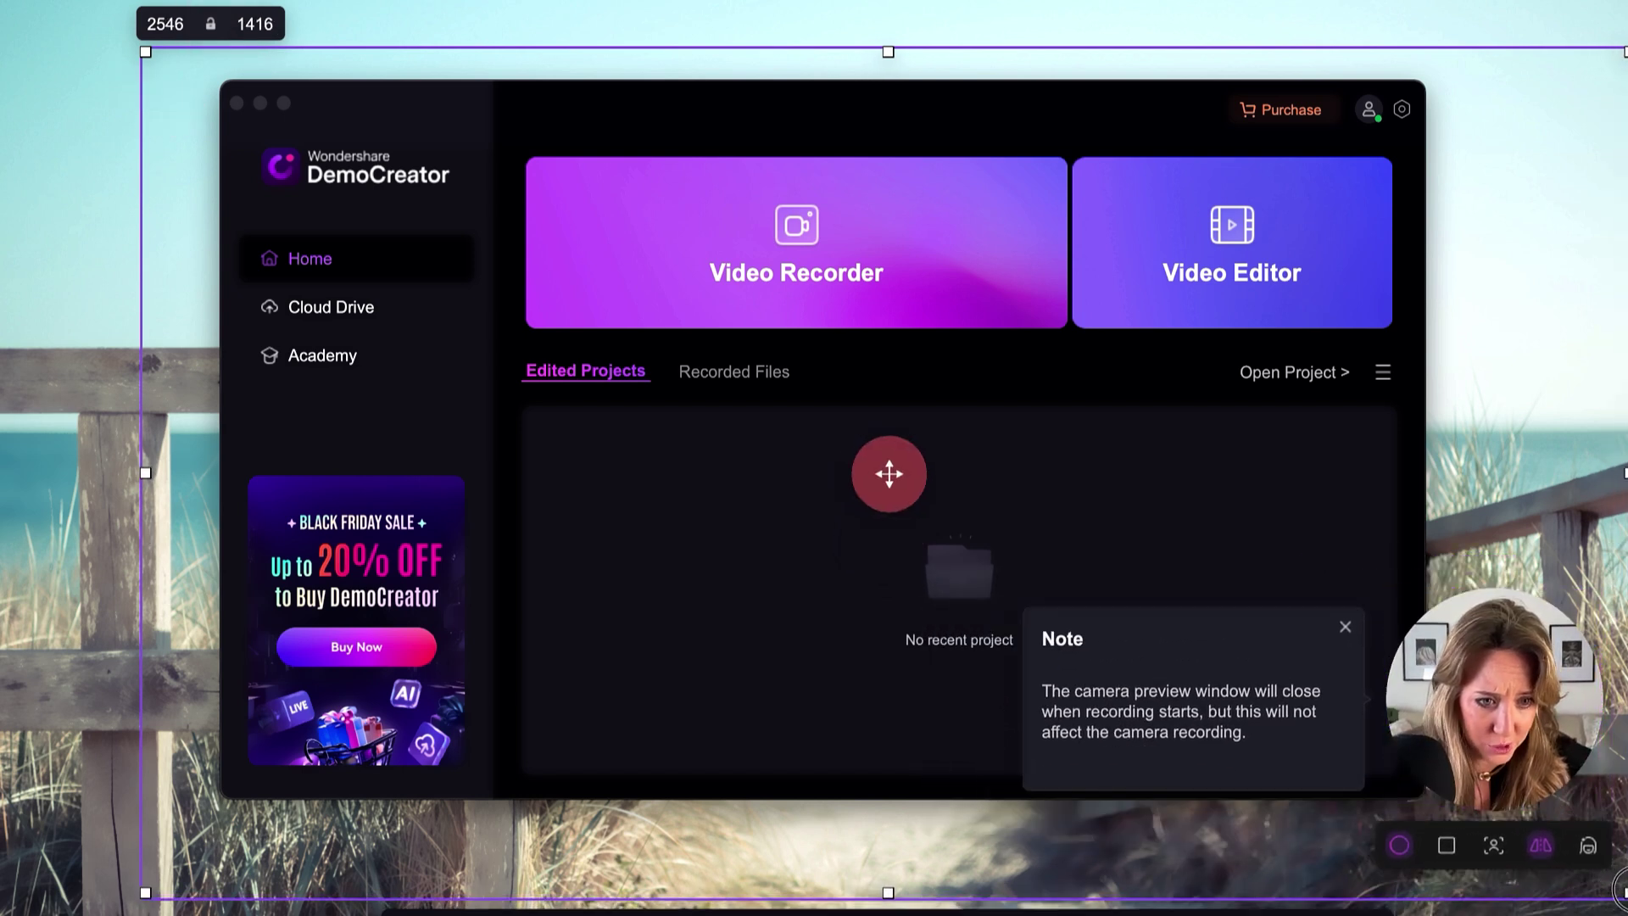
{"action": "left_click_drag", "start_coordinate": [1423, 798], "coordinate": [1375, 267]}
{"action": "left_click", "coordinate": [1398, 311]}
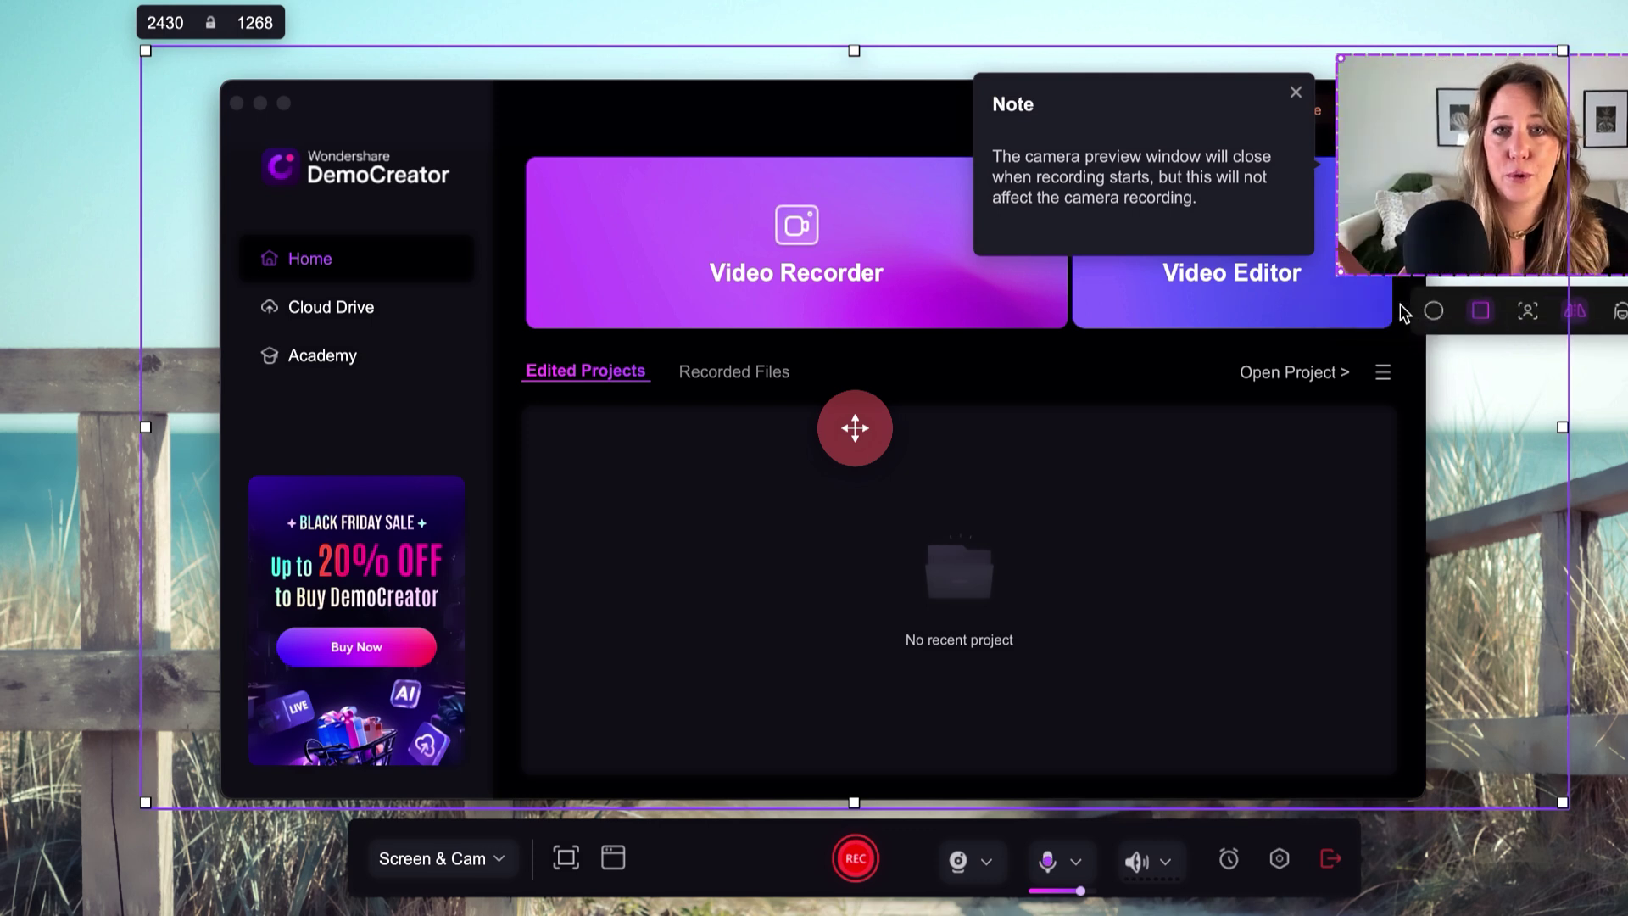
{"action": "left_click", "coordinate": [1454, 307]}
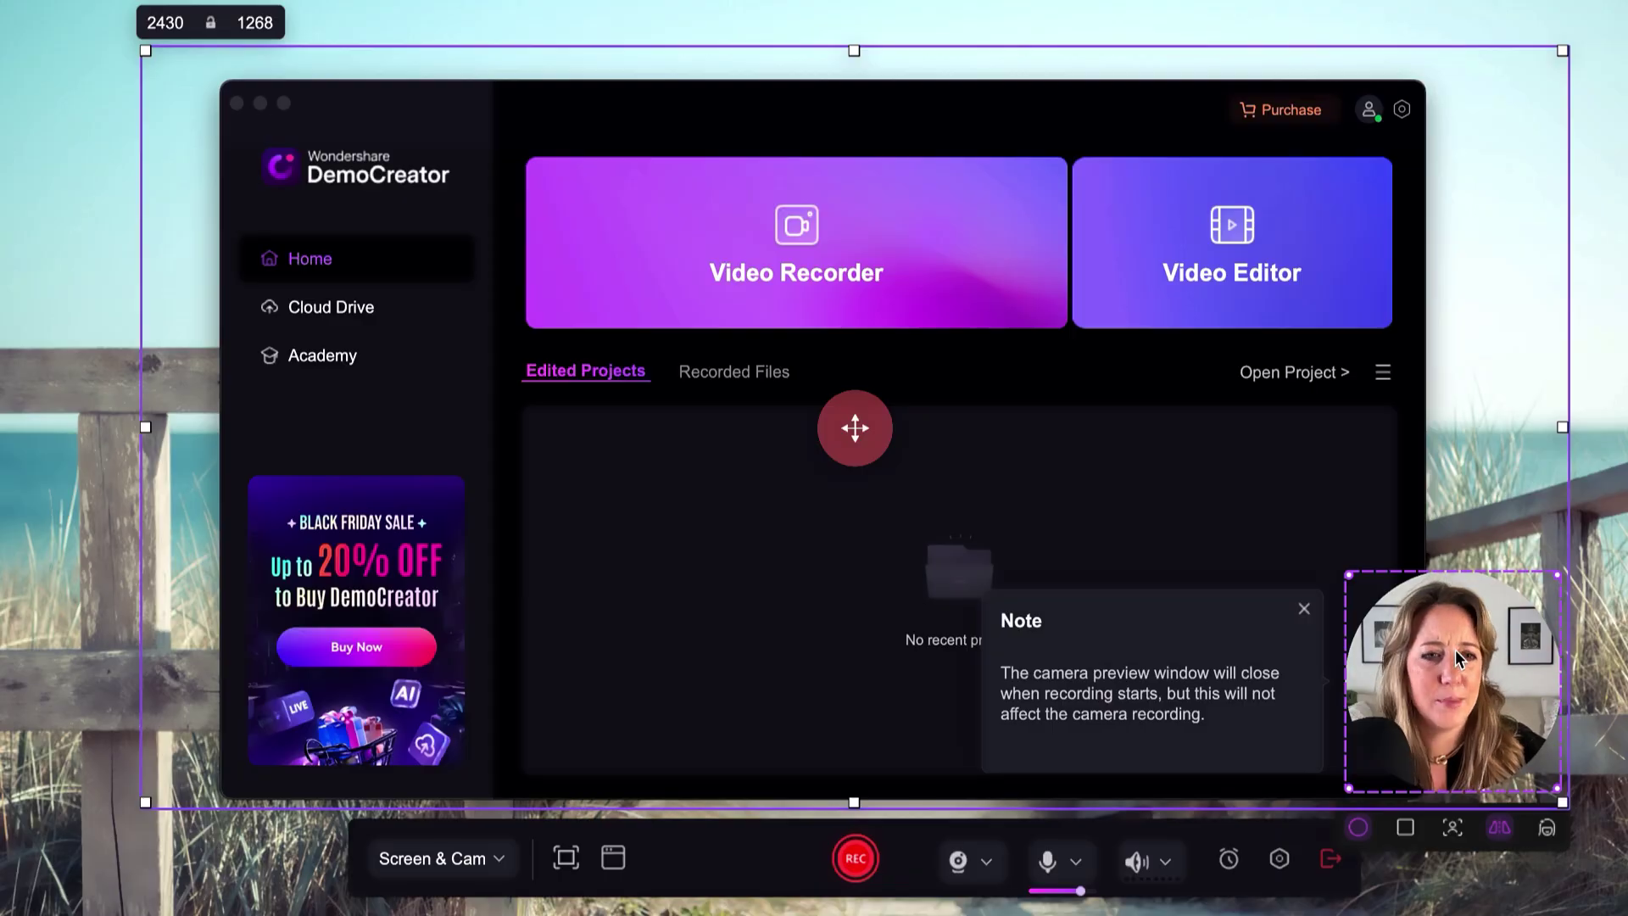
- Reposition the circular webcam bubble near the top centre and enlarge it
{"action": "left_click_drag", "start_coordinate": [1455, 649], "coordinate": [1454, 188]}
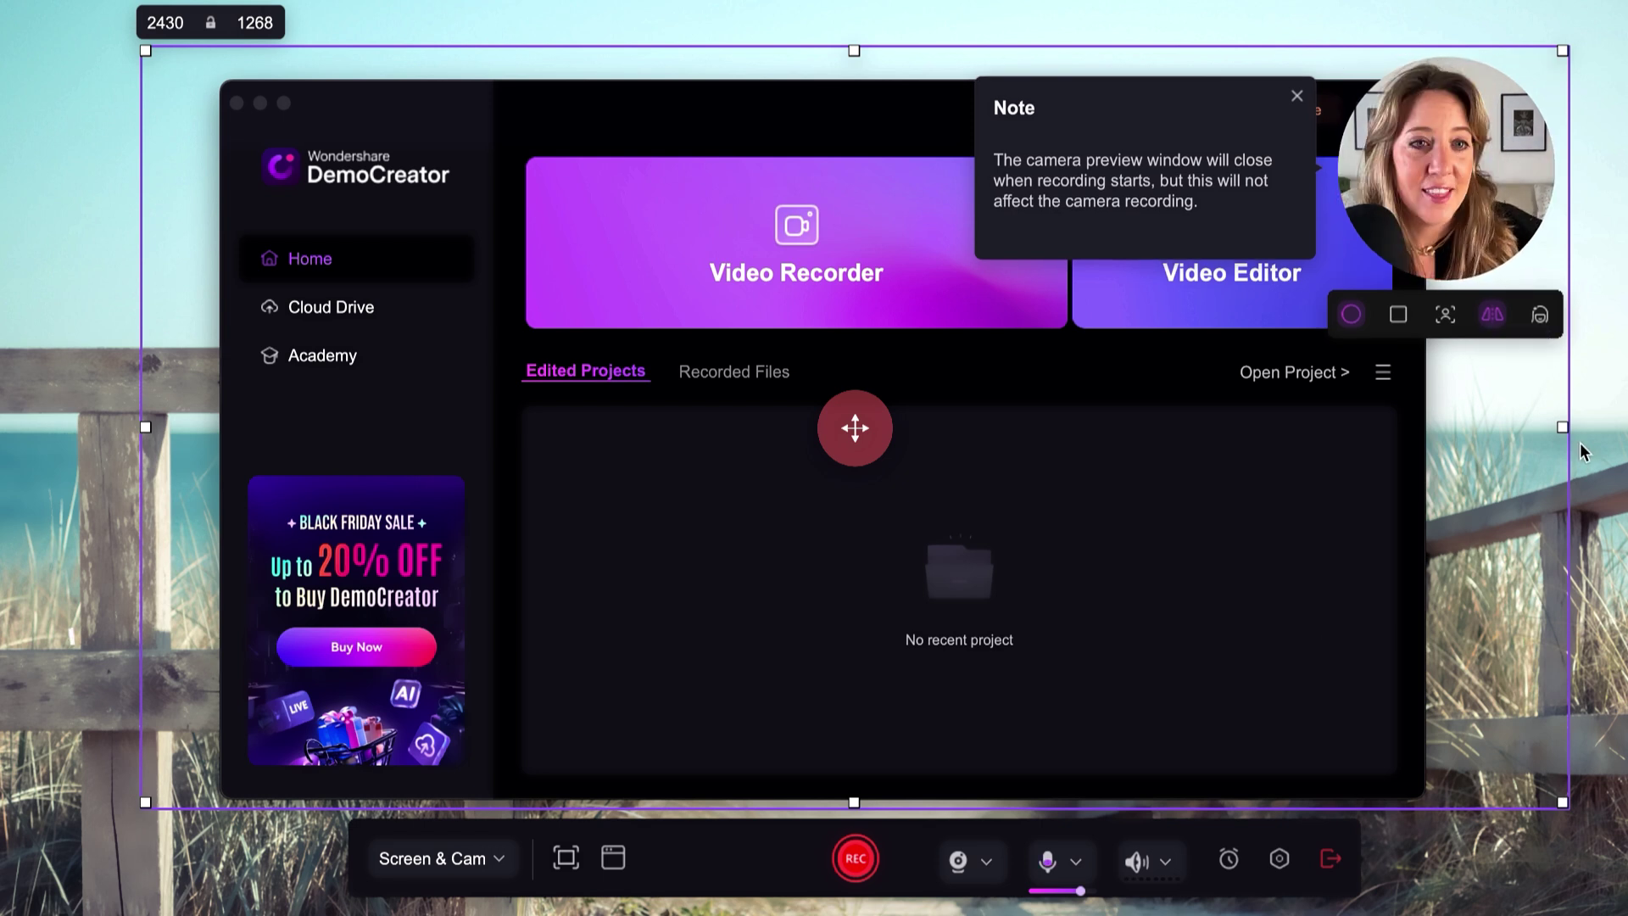
{"action": "left_click_drag", "start_coordinate": [1423, 257], "coordinate": [1179, 614]}
{"action": "left_click_drag", "start_coordinate": [1077, 462], "coordinate": [1264, 446]}
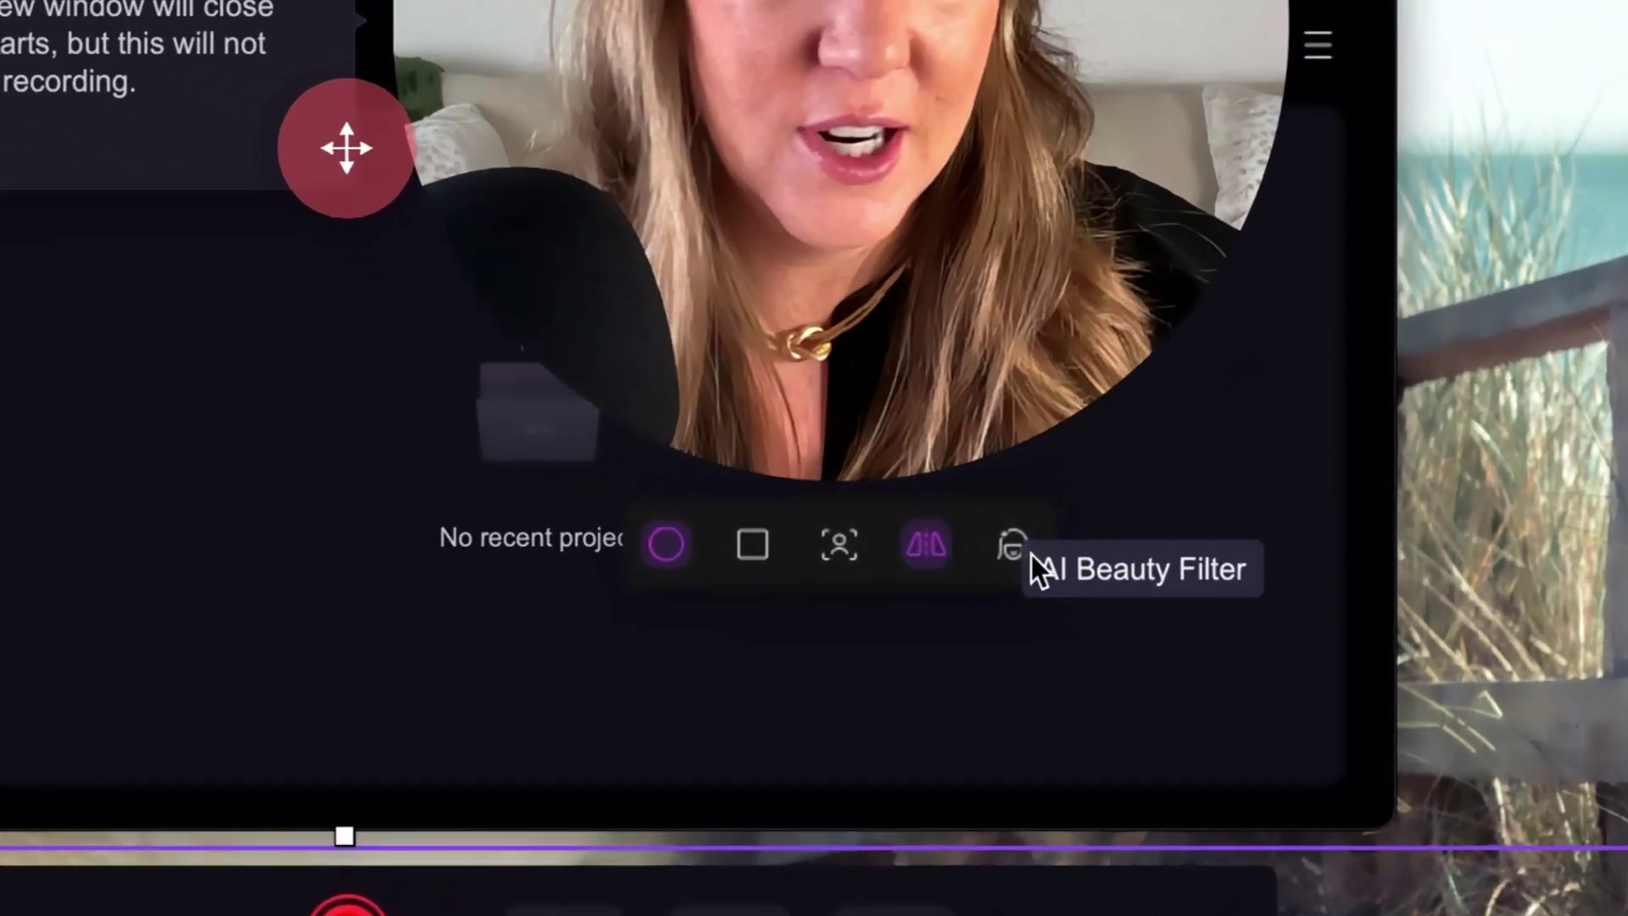
- Lower the AI Beauty Filter's Skin toning, then toggle the filter off and back on
{"action": "left_click", "coordinate": [1028, 551]}
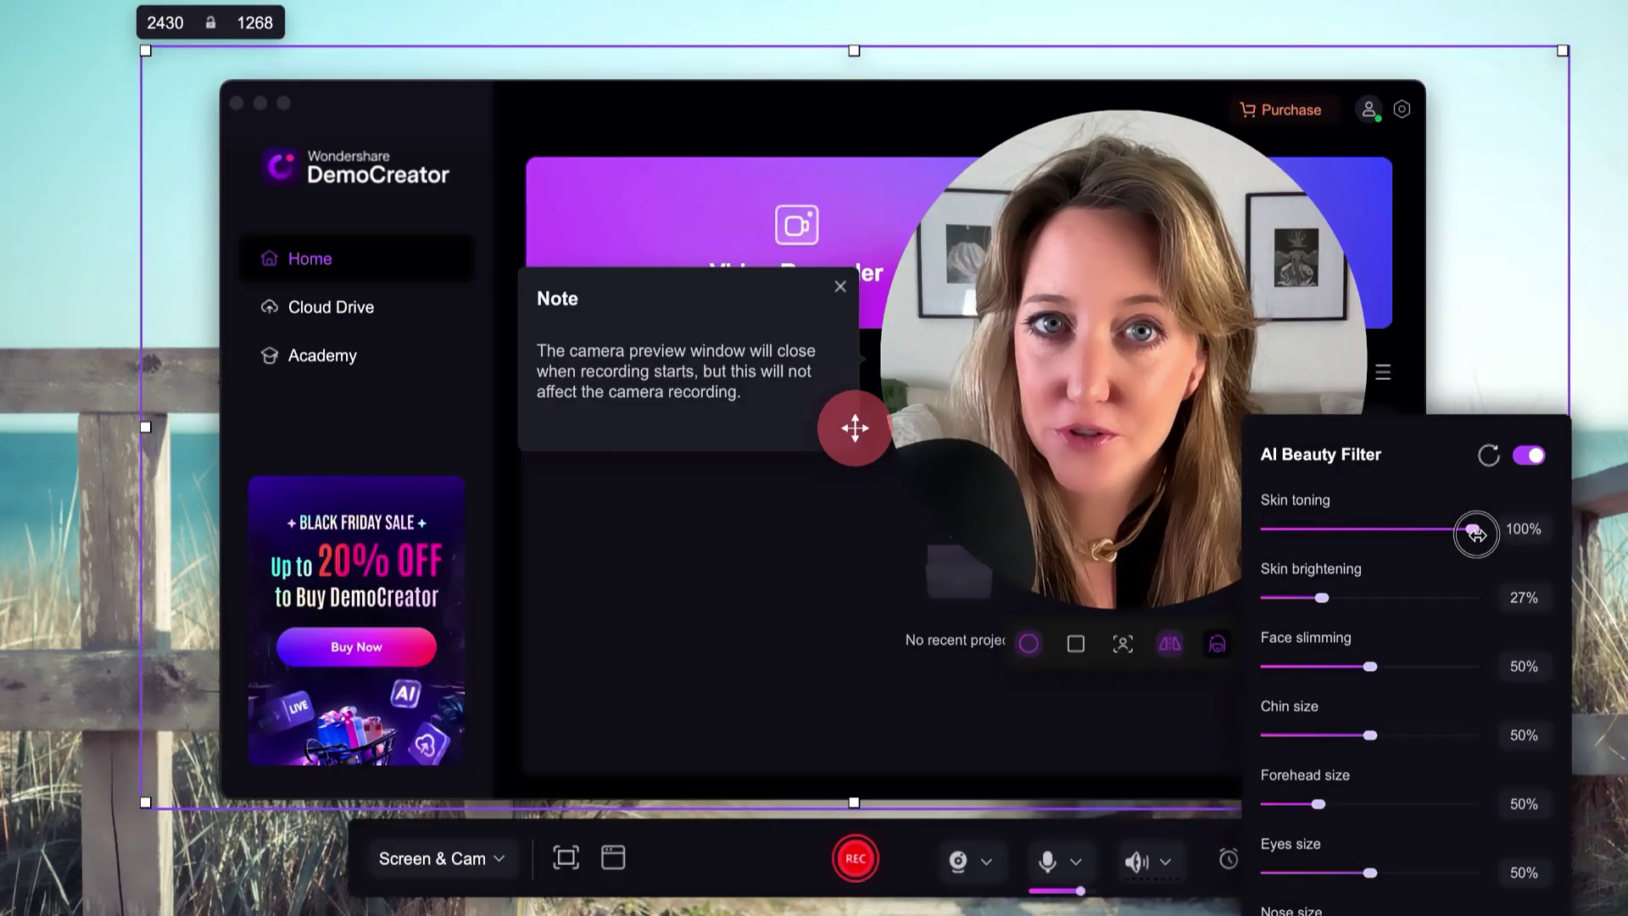
{"action": "left_click_drag", "start_coordinate": [1476, 532], "coordinate": [1280, 542]}
{"action": "left_click", "coordinate": [1538, 457]}
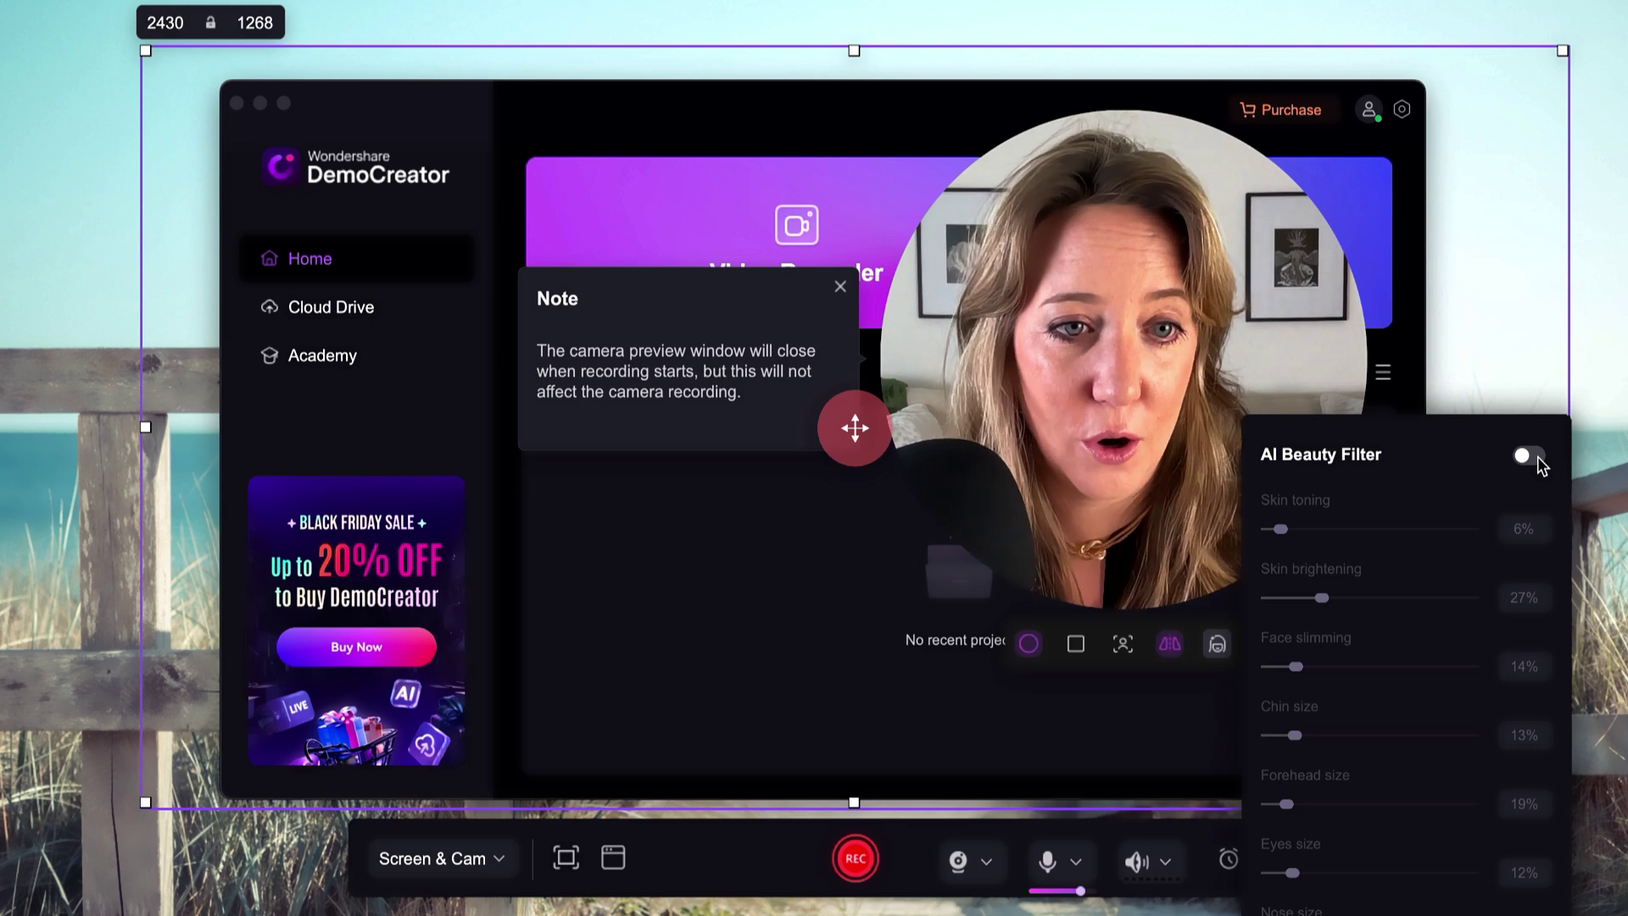
{"action": "left_click", "coordinate": [1531, 457]}
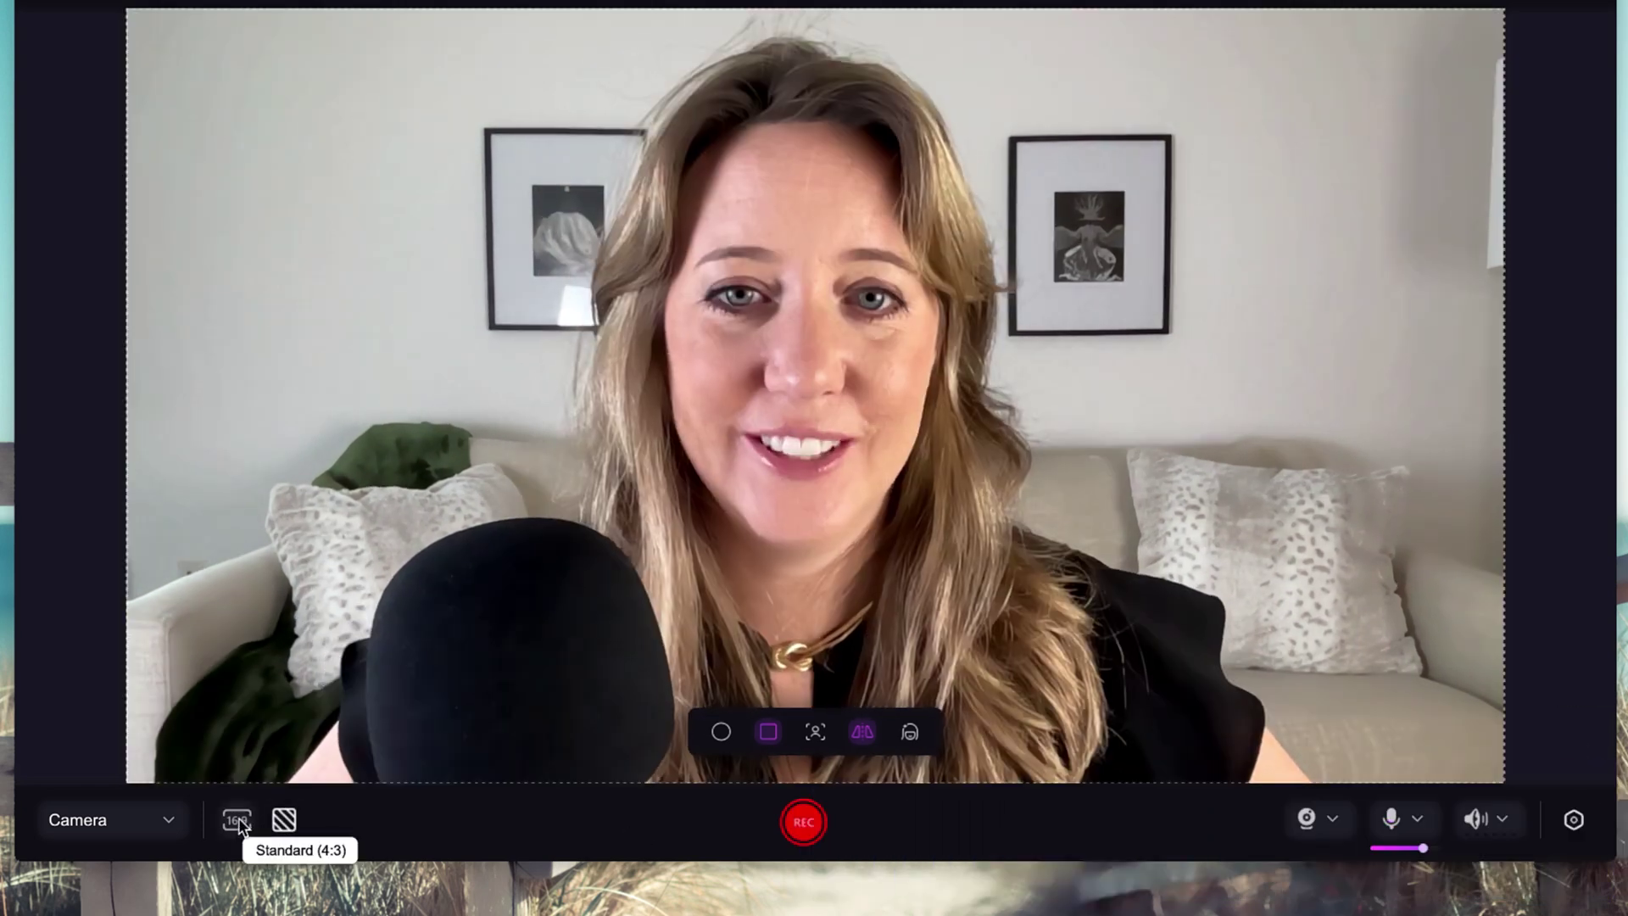
{"action": "left_click", "coordinate": [237, 819]}
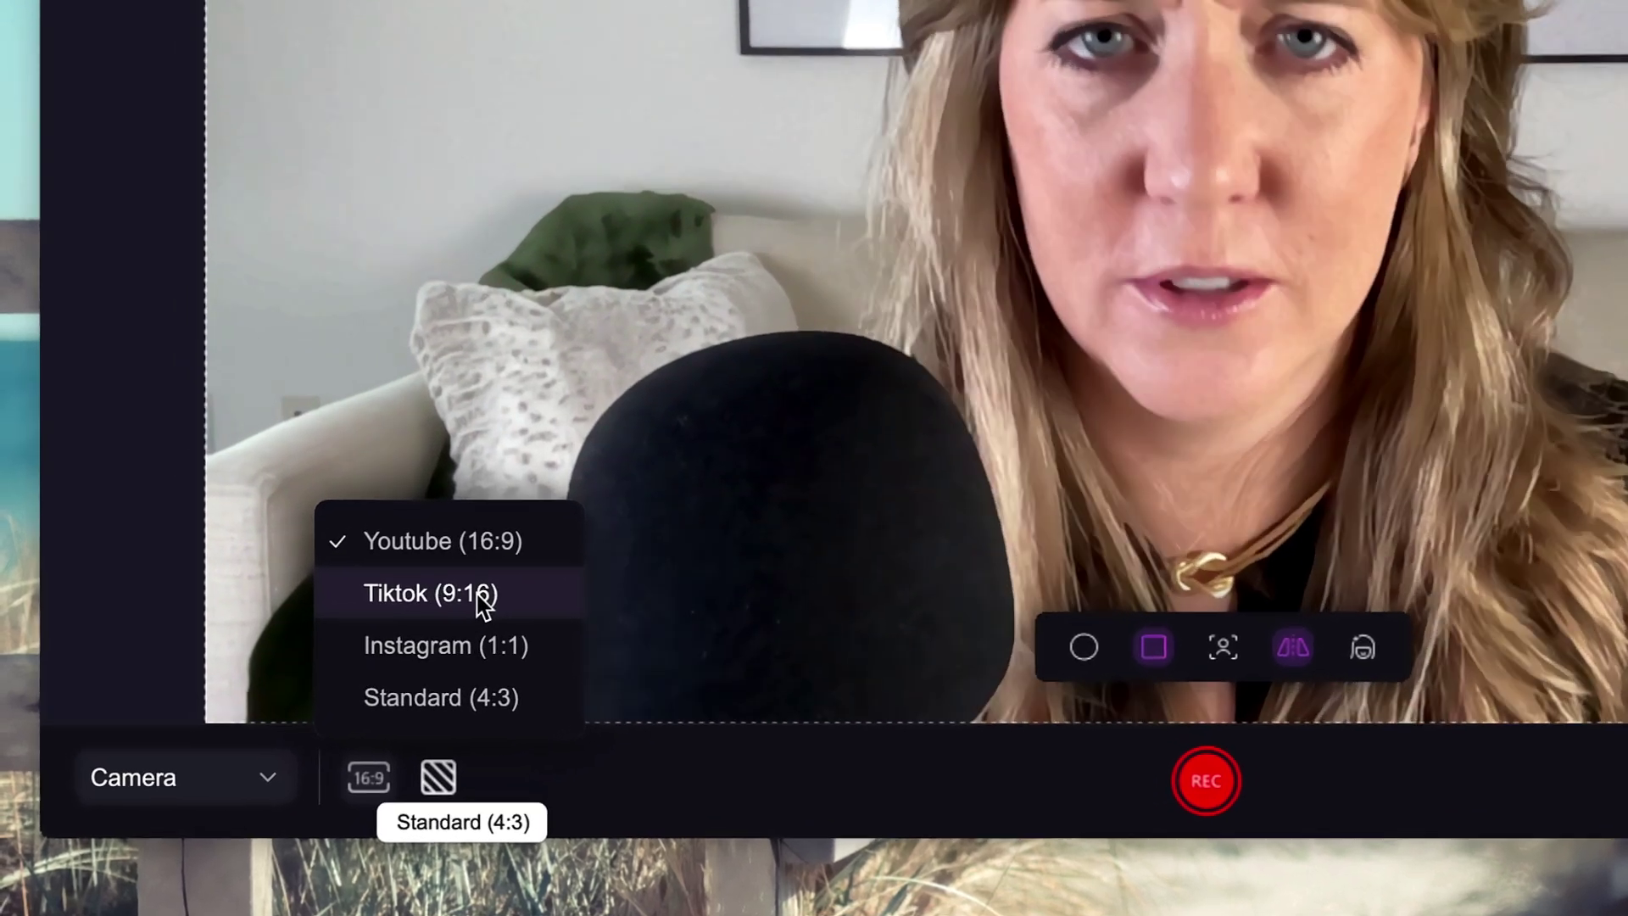
{"action": "left_click", "coordinate": [428, 631]}
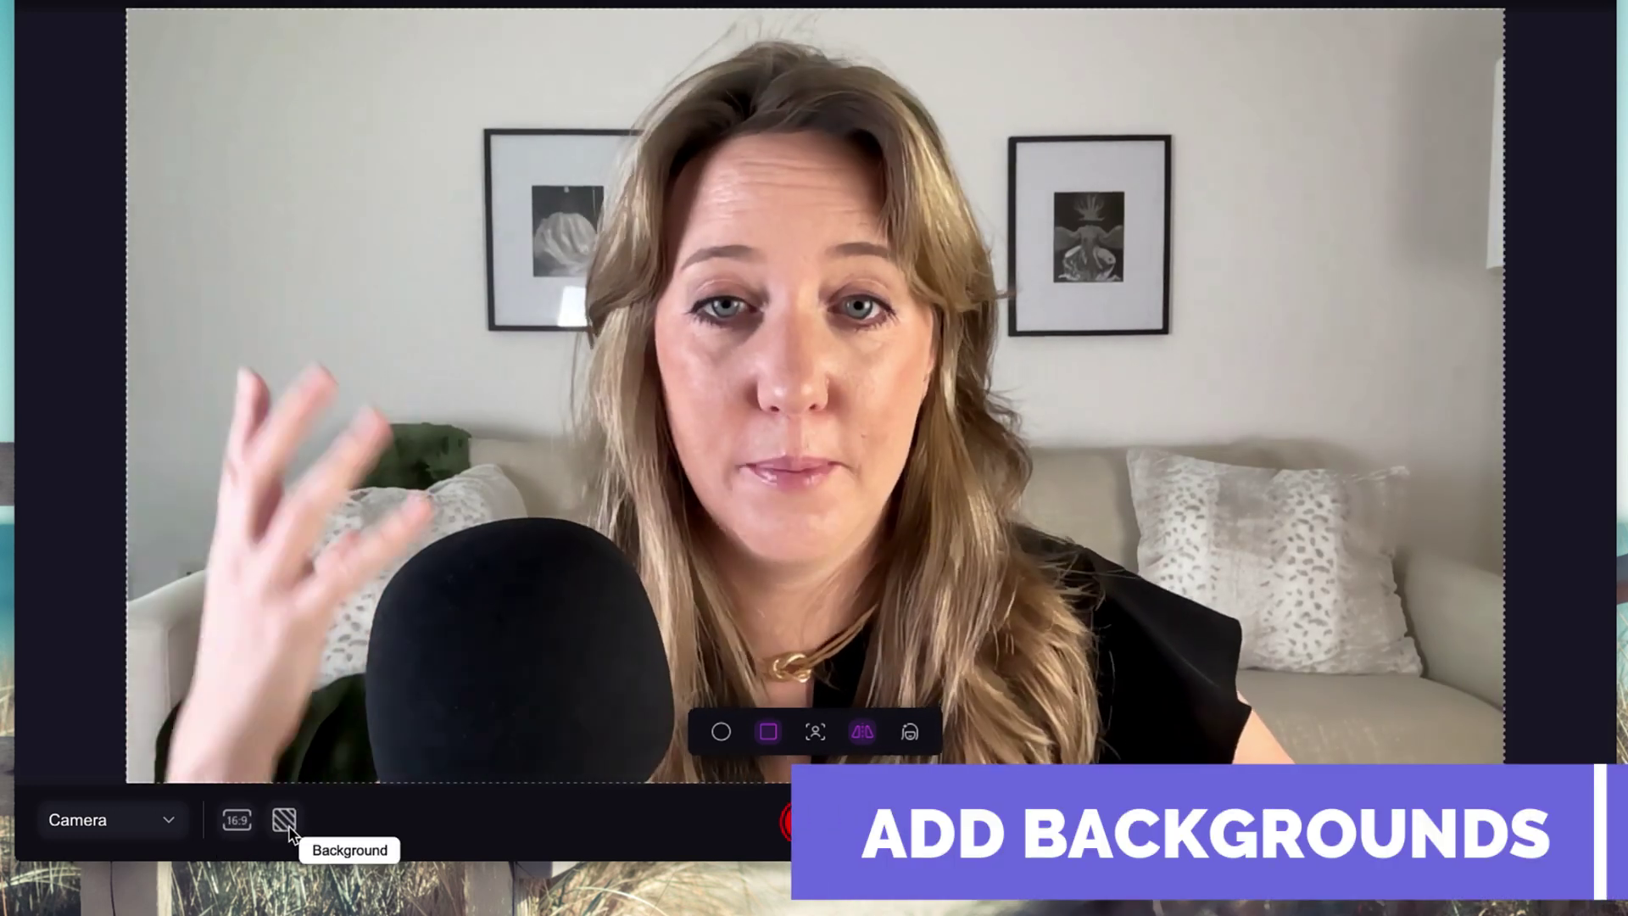
- Apply the Modern Working Desk virtual background from the Business category
{"action": "left_click", "coordinate": [288, 826]}
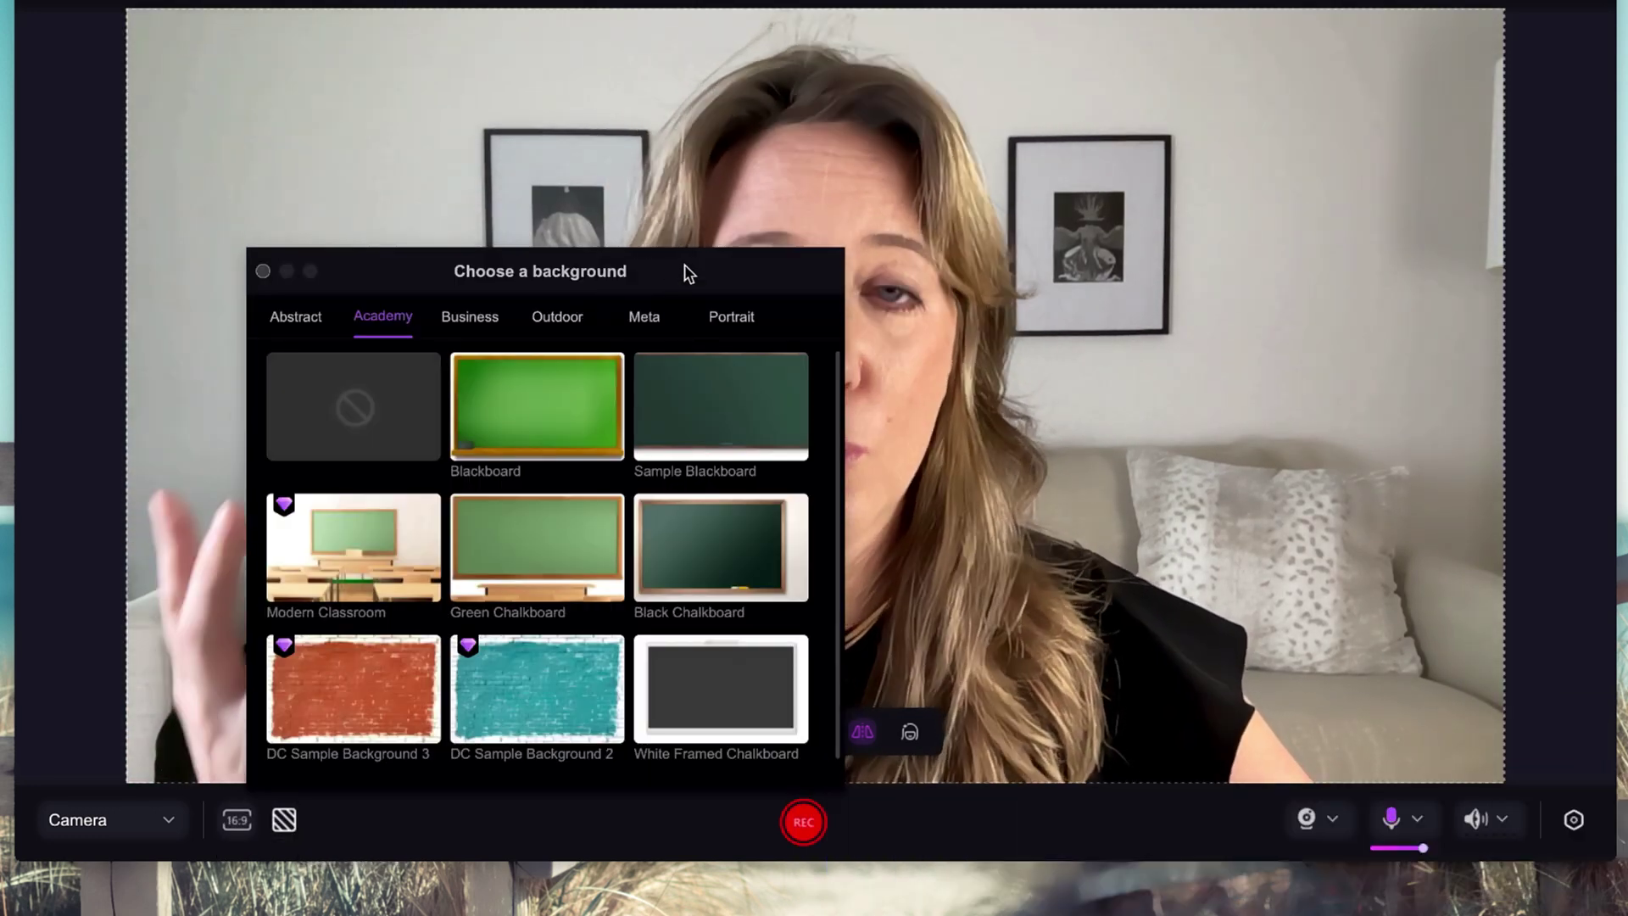
{"action": "left_click_drag", "start_coordinate": [684, 269], "coordinate": [462, 282]}
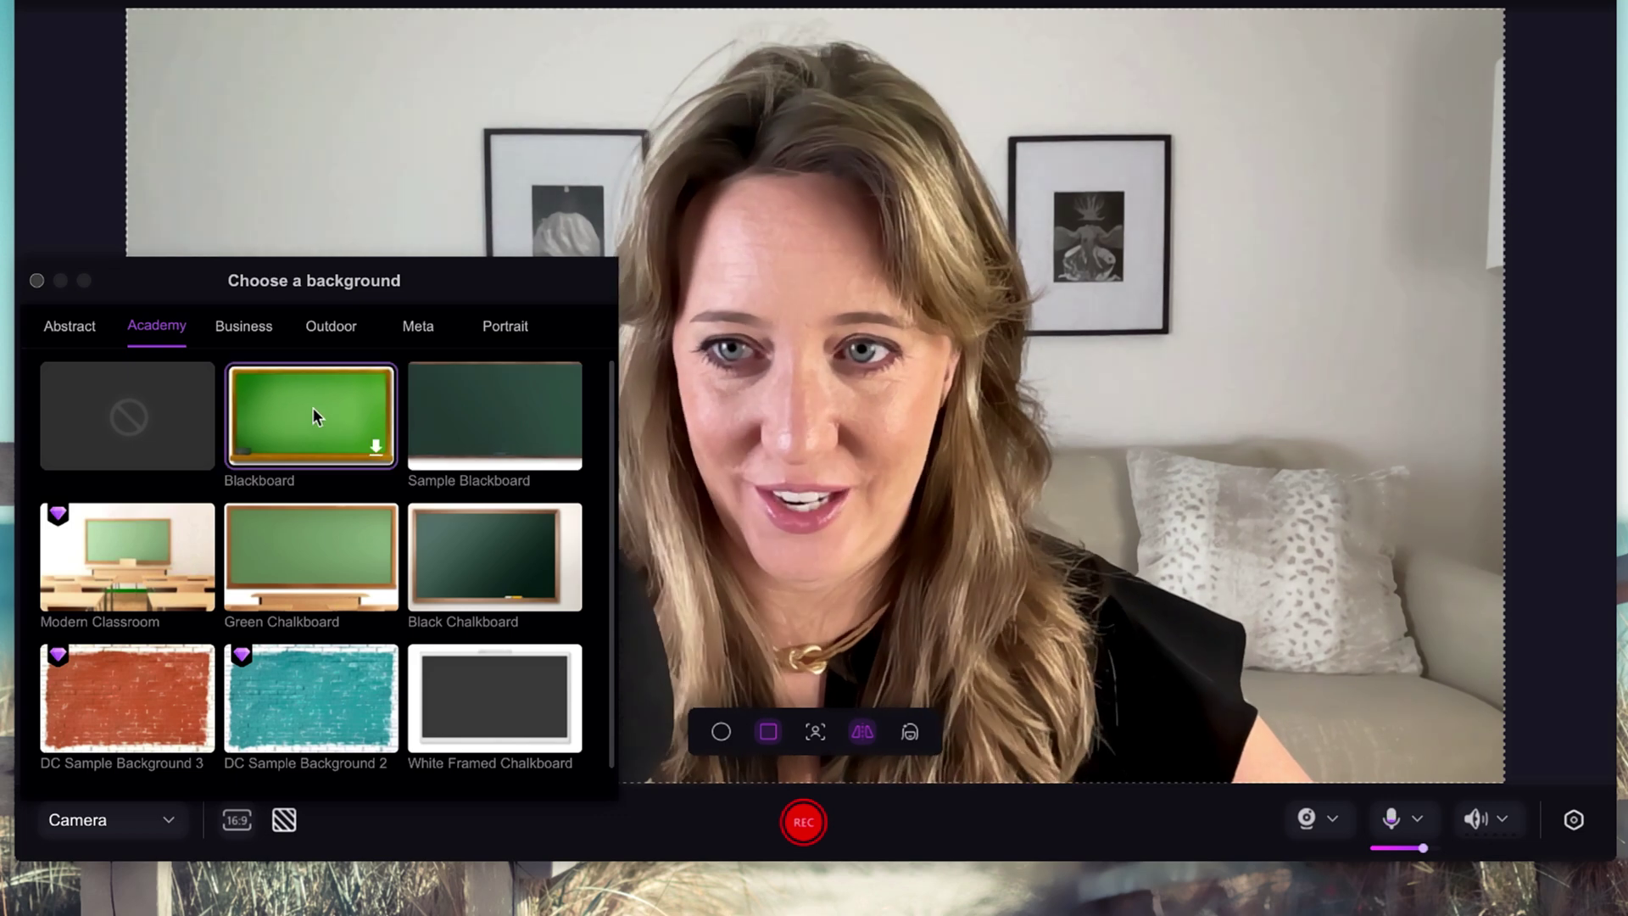
{"action": "left_click", "coordinate": [493, 328]}
{"action": "left_click", "coordinate": [334, 329]}
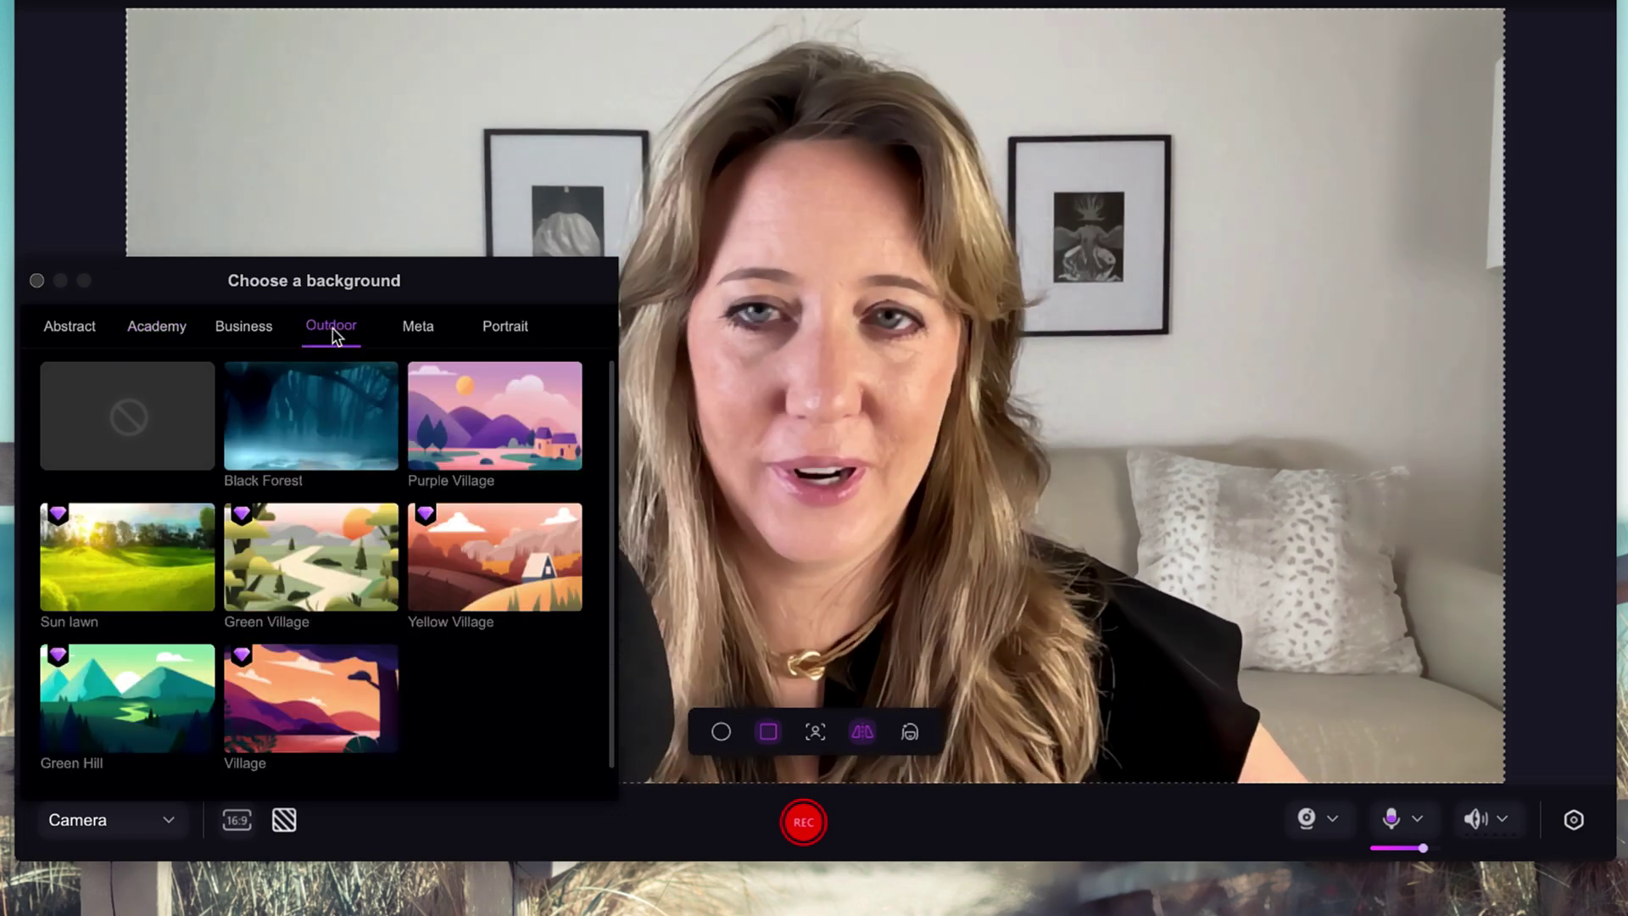
{"action": "left_click", "coordinate": [256, 333]}
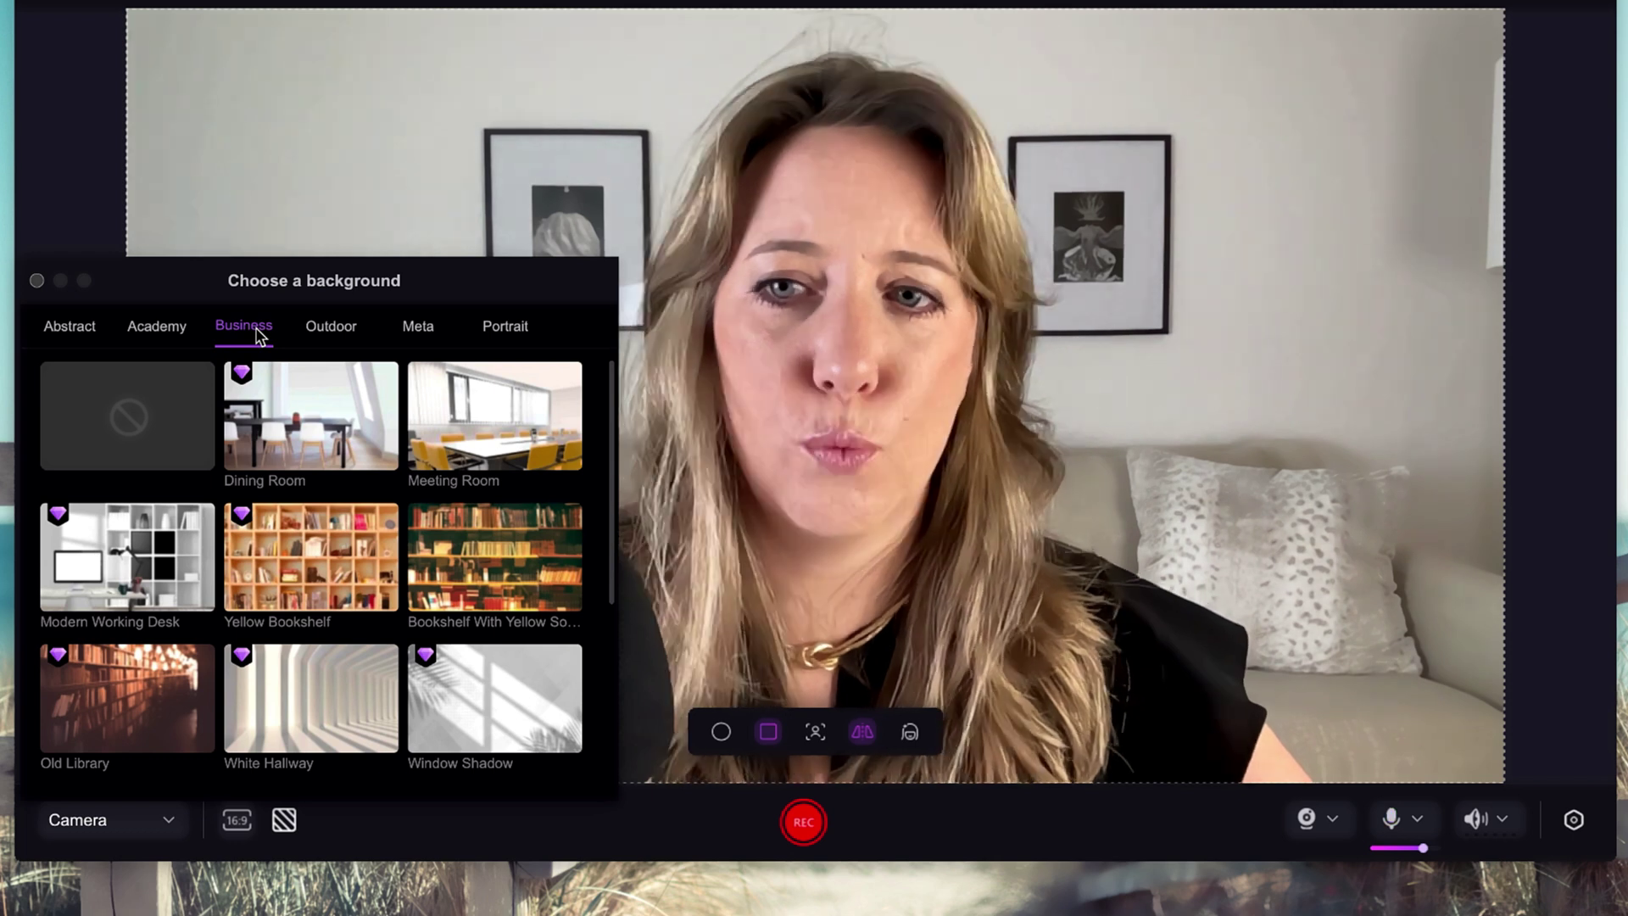
{"action": "left_click", "coordinate": [127, 557]}
{"action": "left_click", "coordinate": [37, 281]}
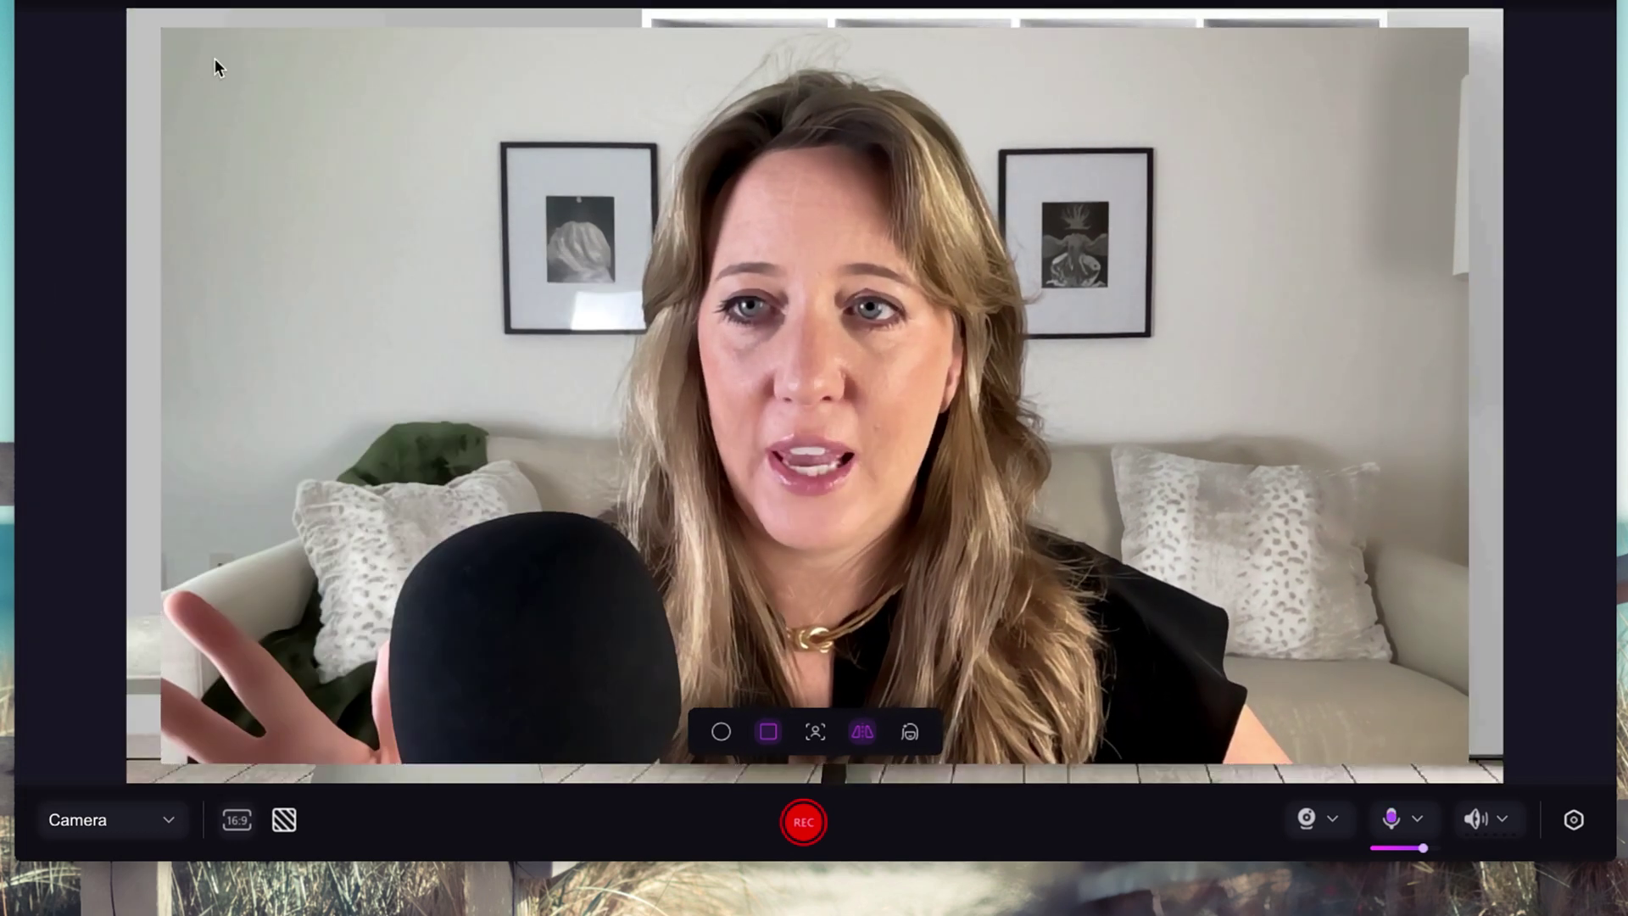
- Crop the camera to a small circle and move it to the top-left
{"action": "left_click", "coordinate": [721, 731]}
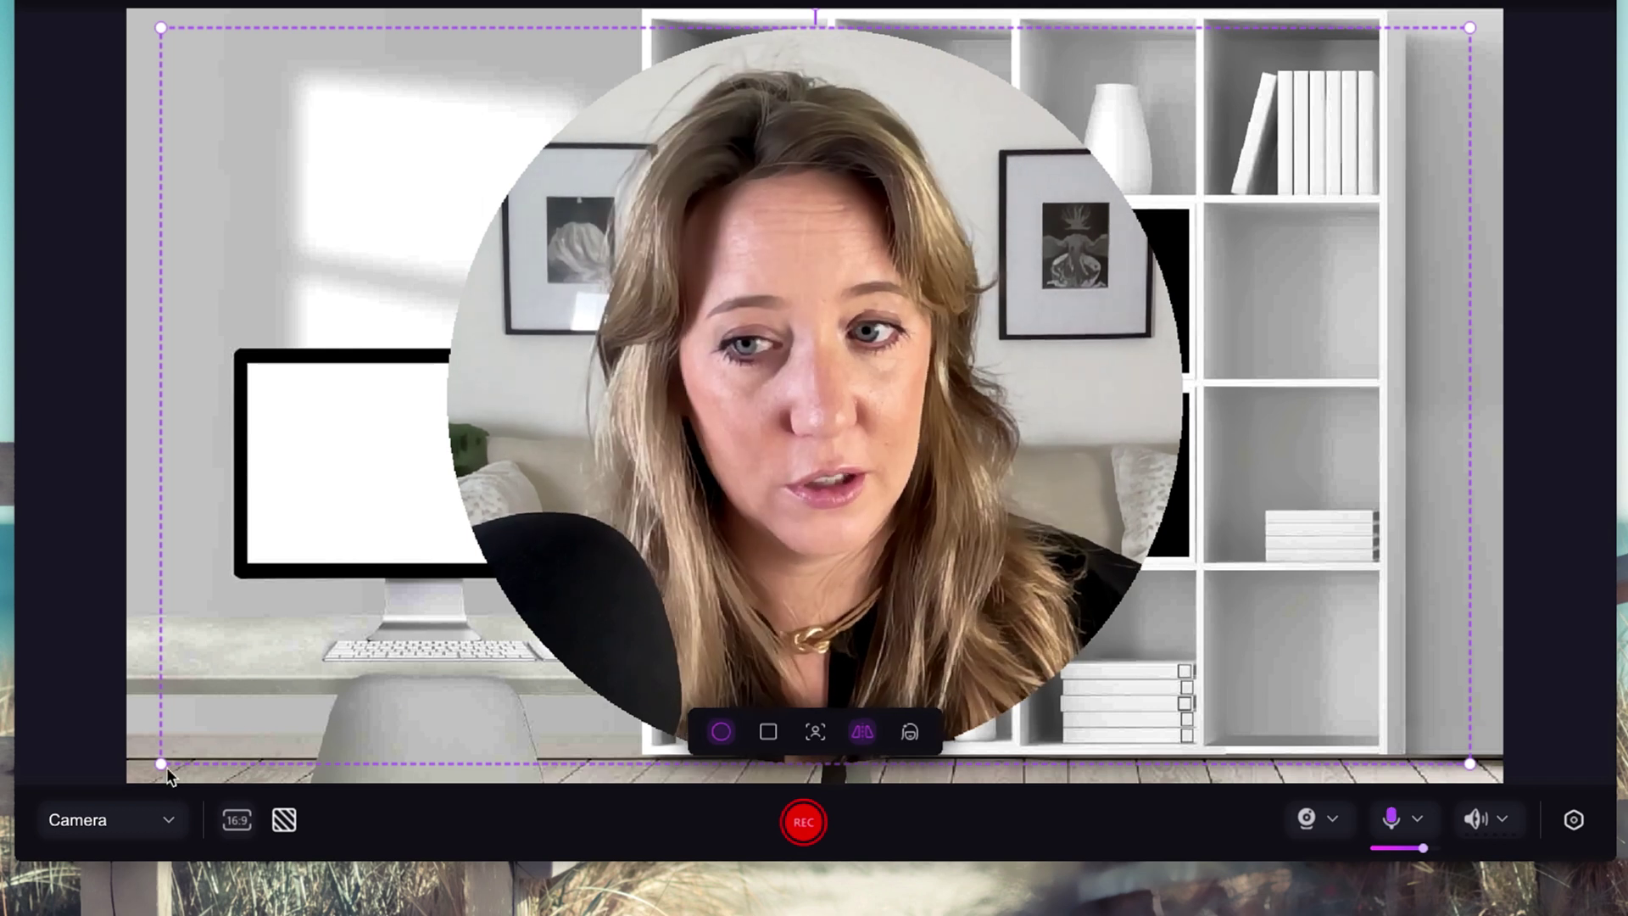
{"action": "left_click_drag", "start_coordinate": [159, 763], "coordinate": [715, 450]}
{"action": "left_click_drag", "start_coordinate": [1204, 366], "coordinate": [441, 359]}
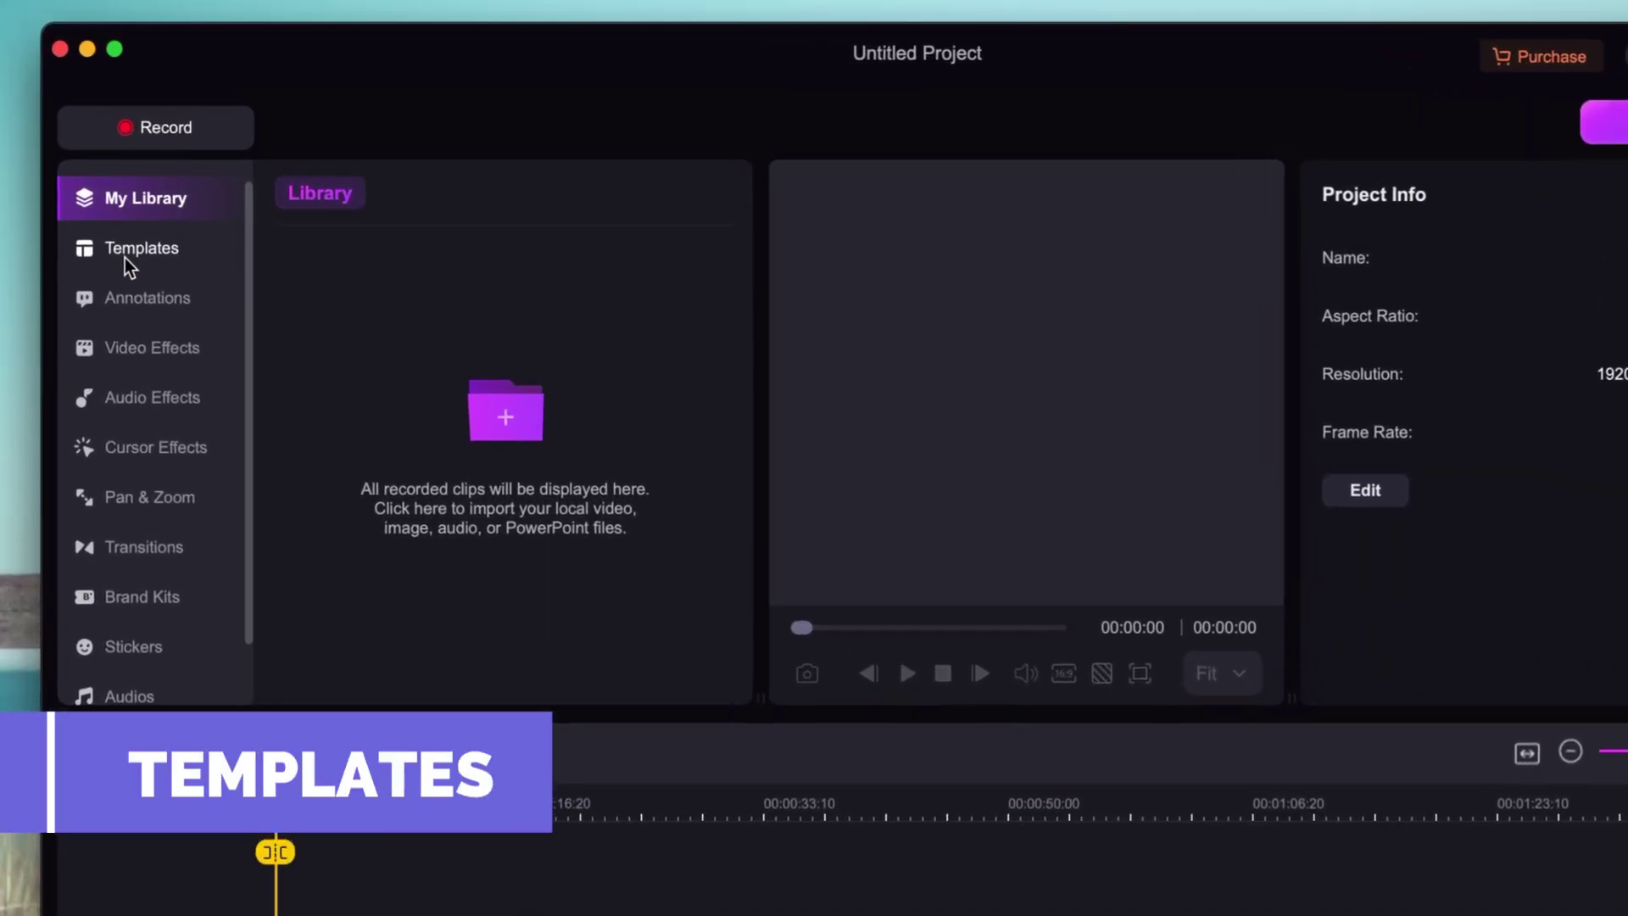
- Open the Templates library to find the DC Online Education template
{"action": "left_click", "coordinate": [114, 241]}
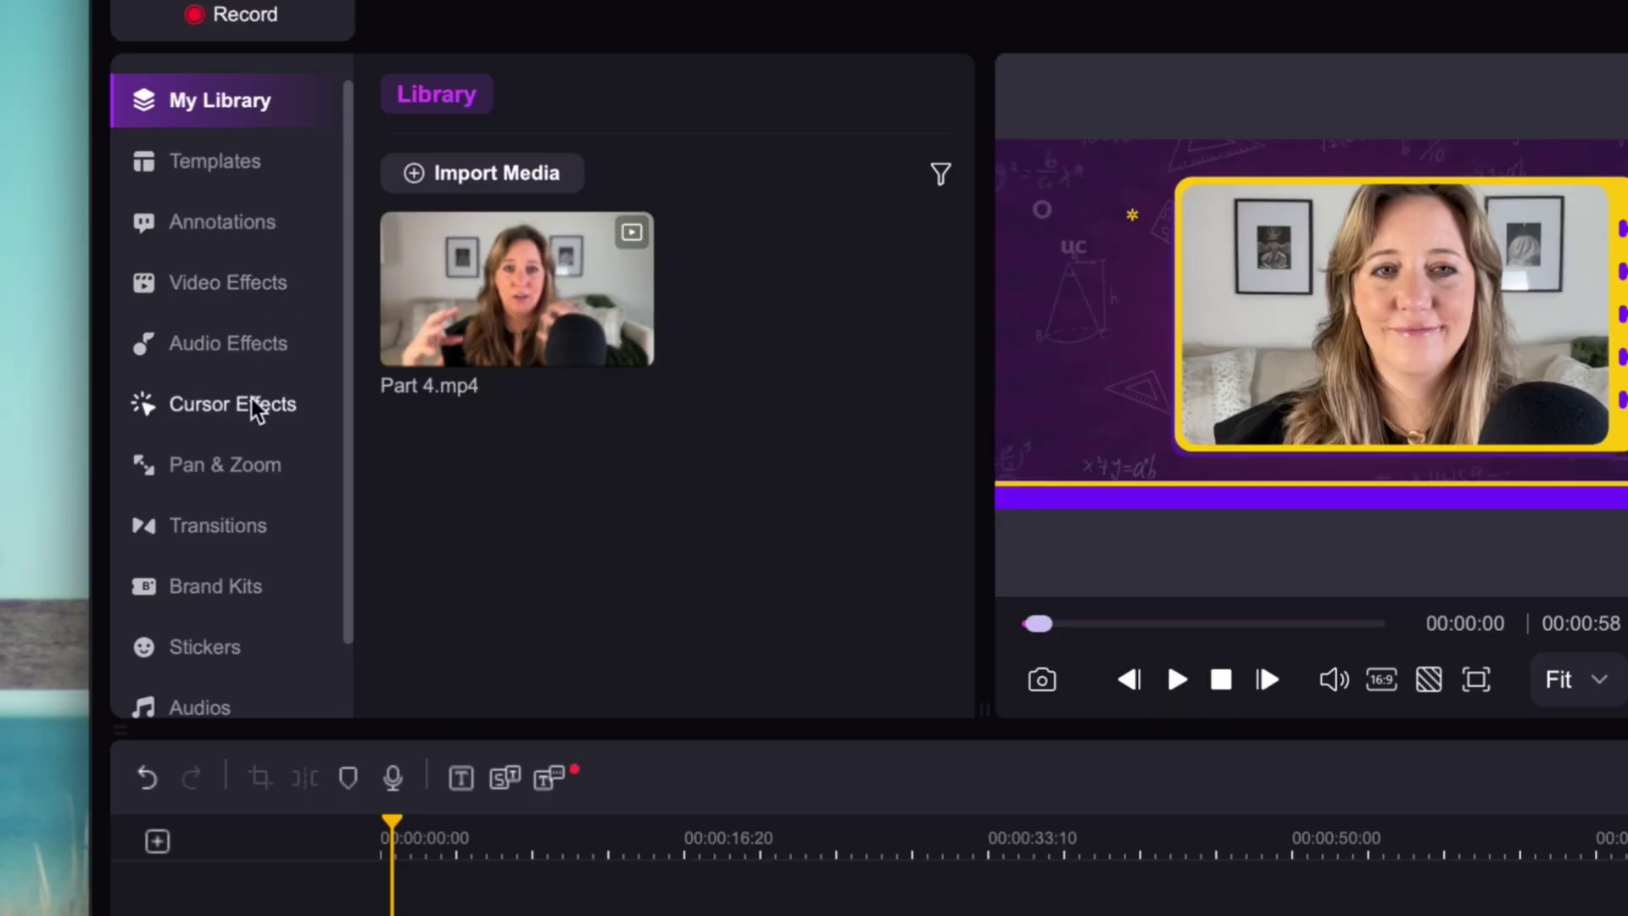
- Preview the Cursor Highlight, Spotlight, Click Sound and Magnify cursor effects
{"action": "left_click", "coordinate": [251, 402]}
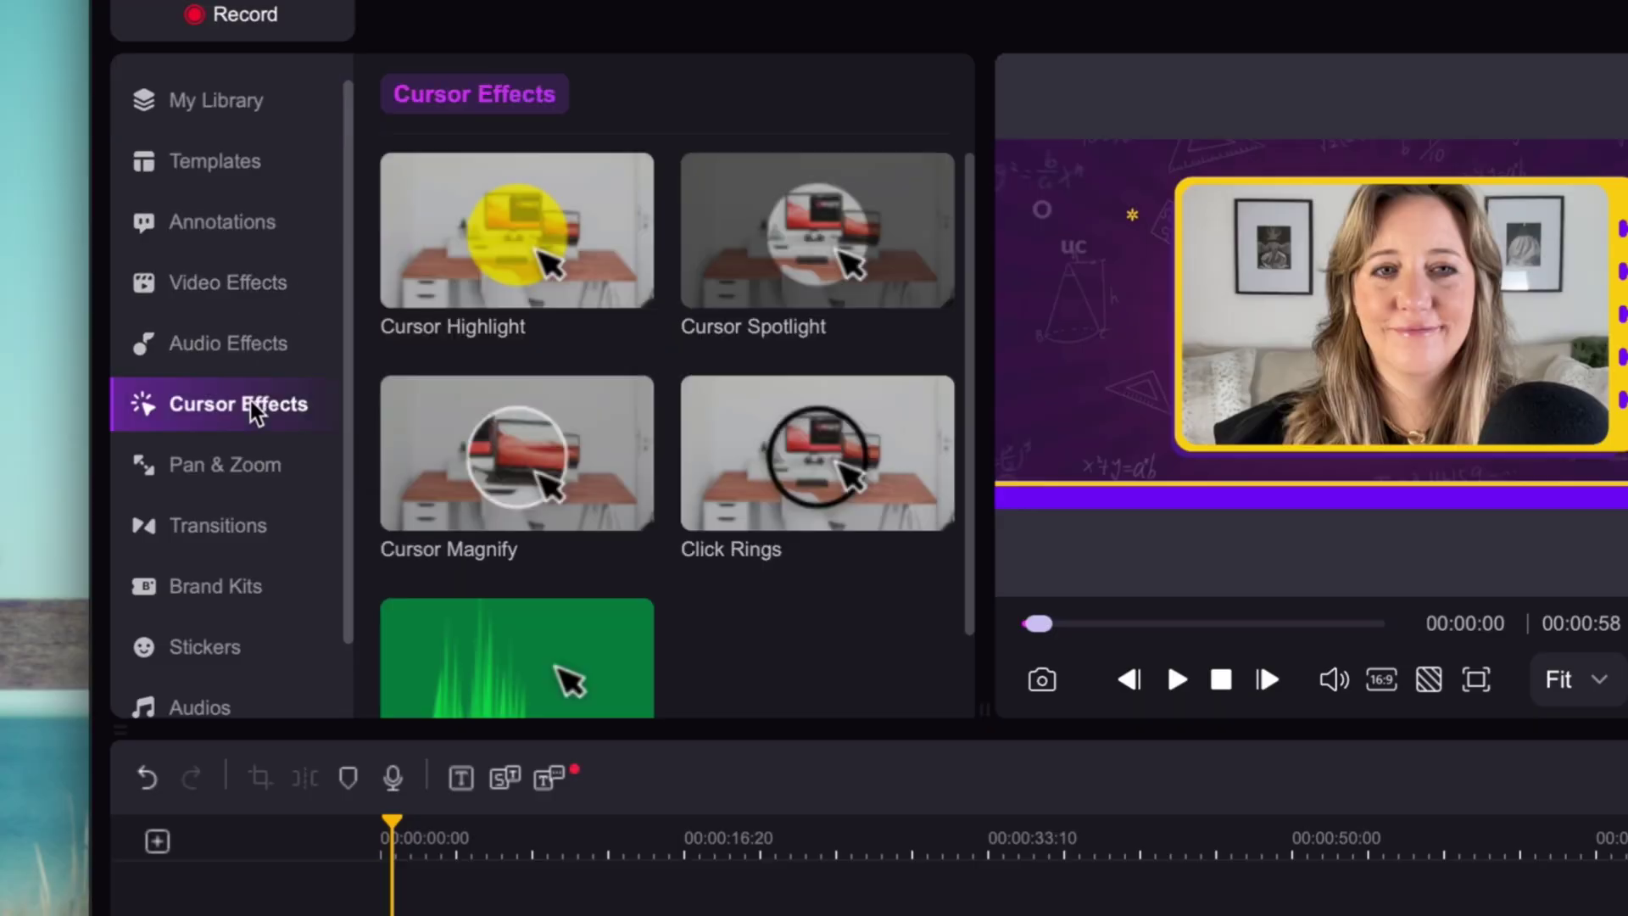
{"action": "left_click", "coordinate": [360, 244]}
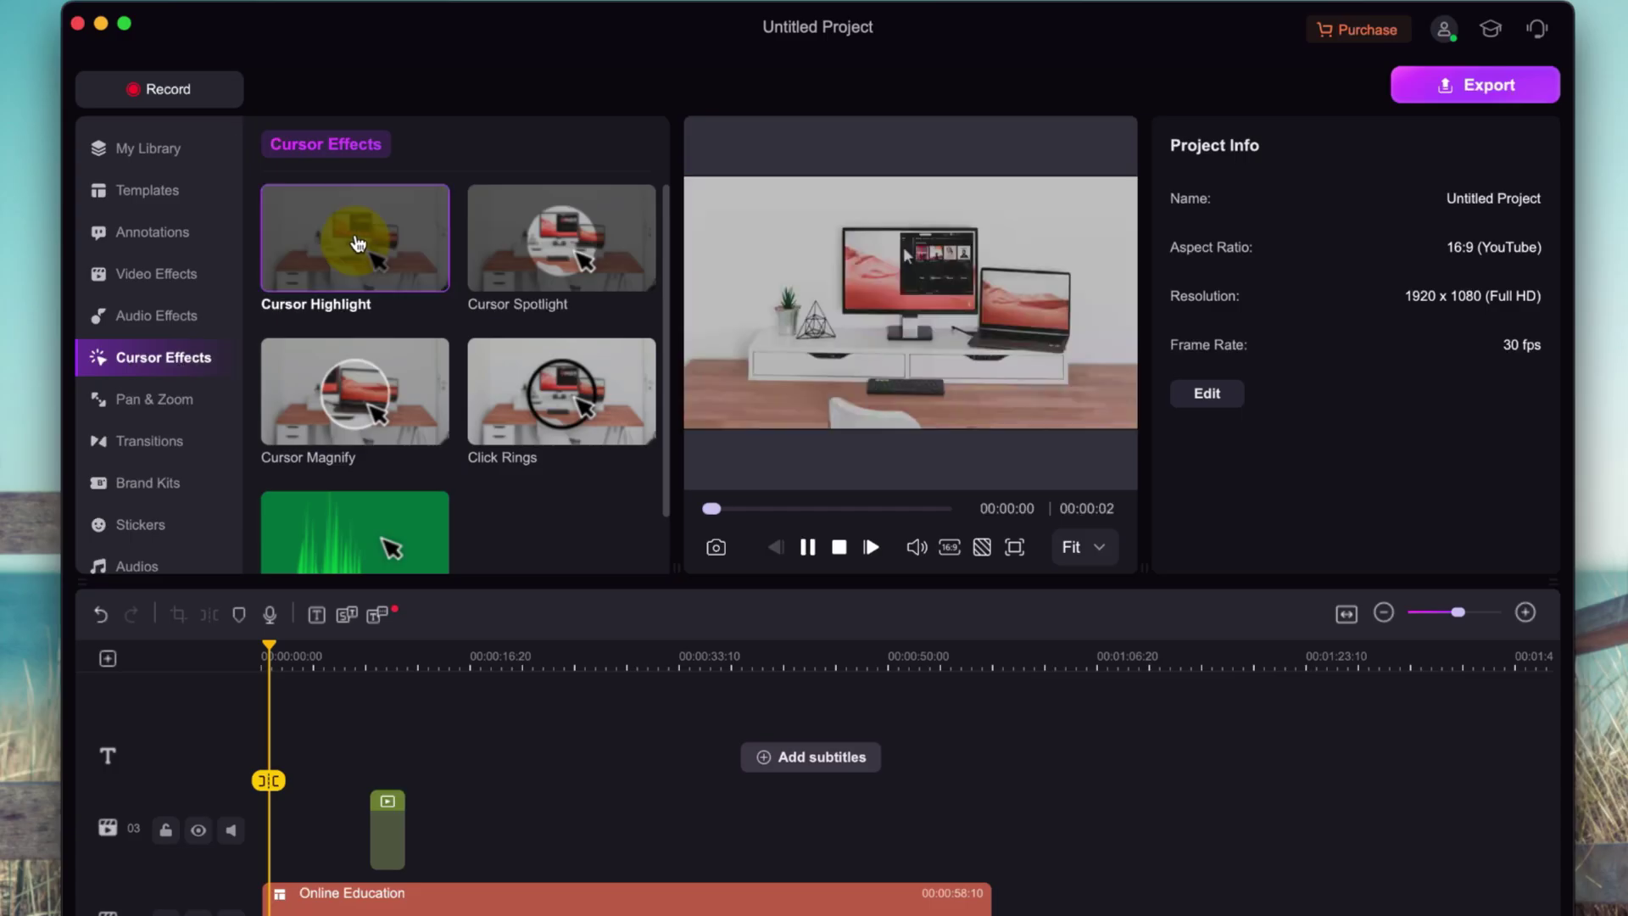
{"action": "left_click", "coordinate": [573, 252]}
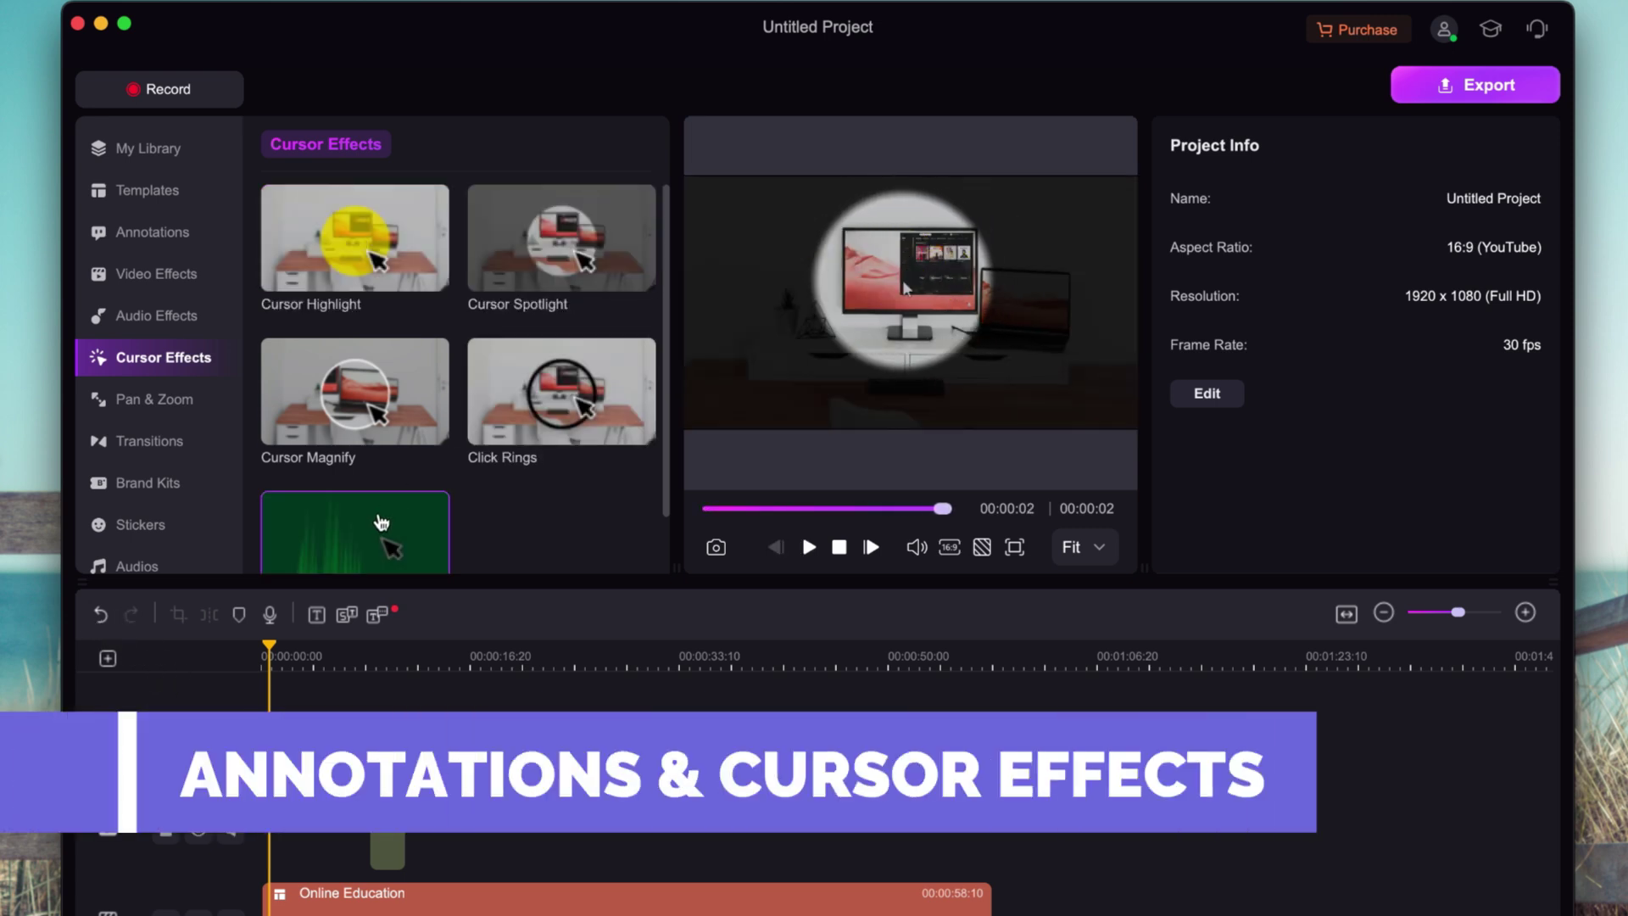
{"action": "scroll", "coordinate": [380, 522], "scroll_direction": "down", "scroll_amount": 1}
{"action": "left_click", "coordinate": [423, 804]}
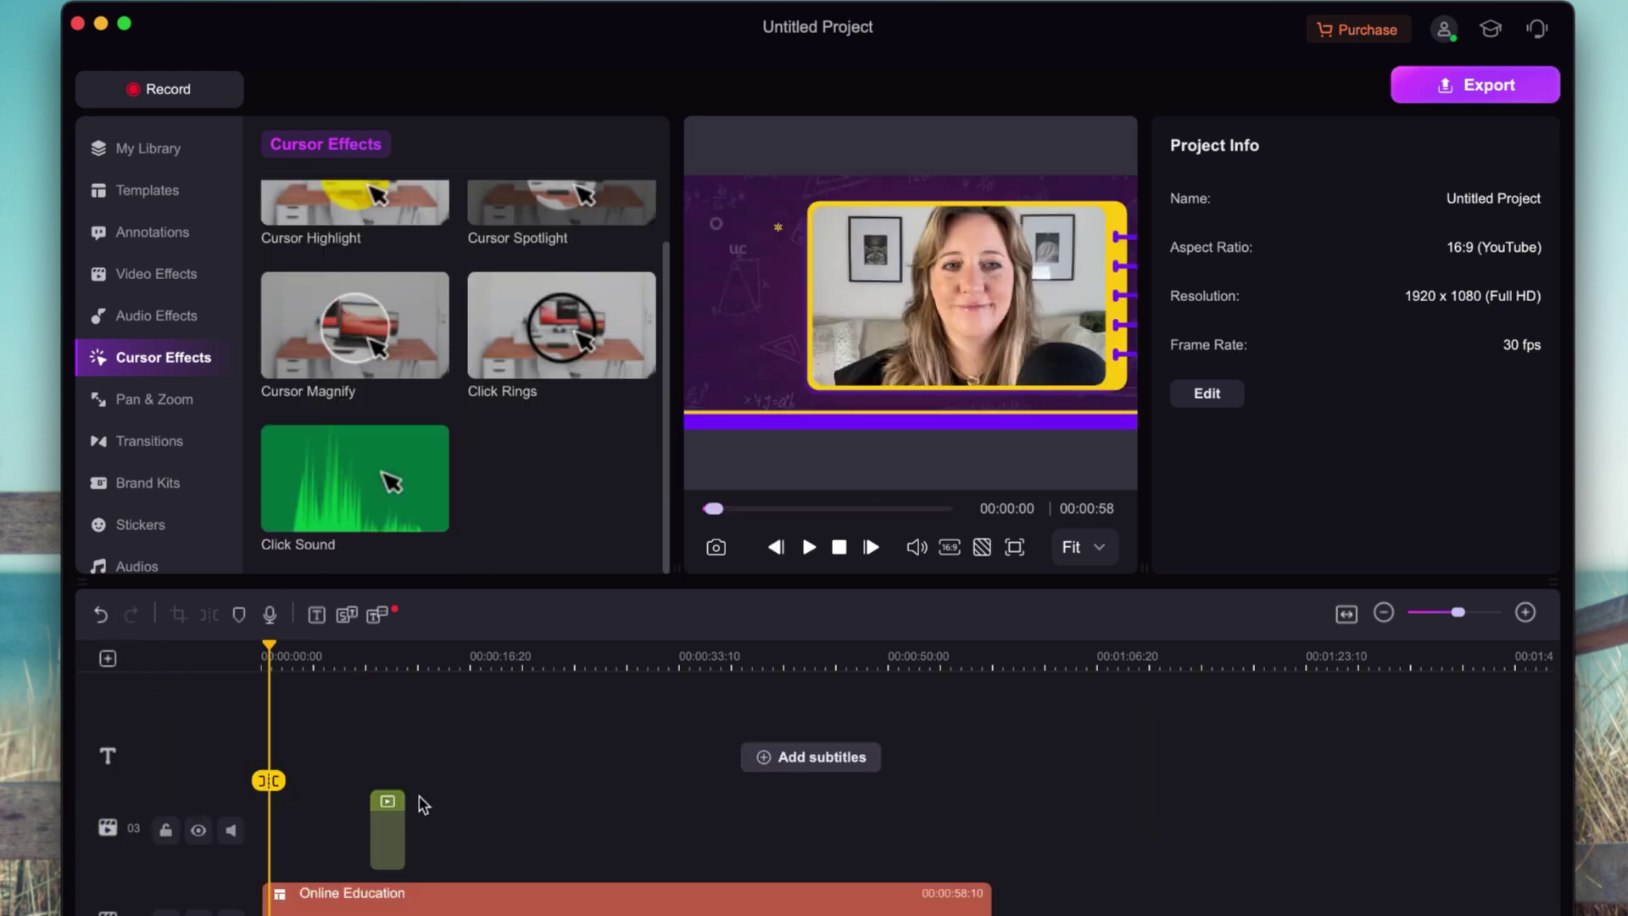
{"action": "left_click", "coordinate": [334, 472]}
{"action": "left_click", "coordinate": [322, 322]}
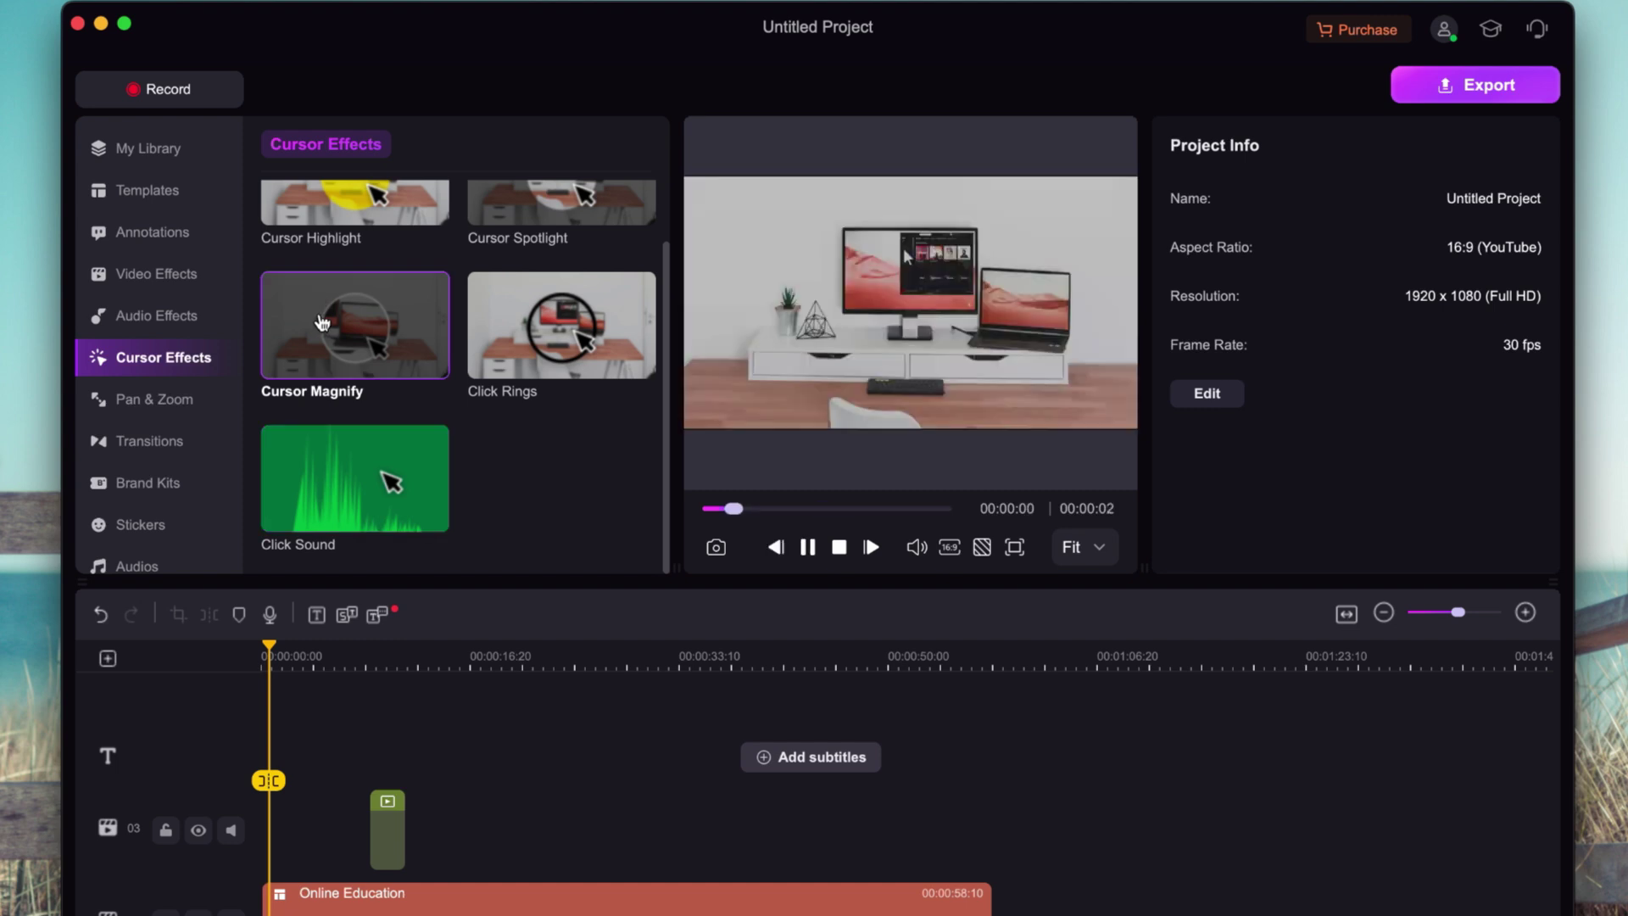
- Open the Stickers collection and scroll through it
{"action": "scroll", "coordinate": [322, 322], "scroll_direction": "up", "scroll_amount": 2}
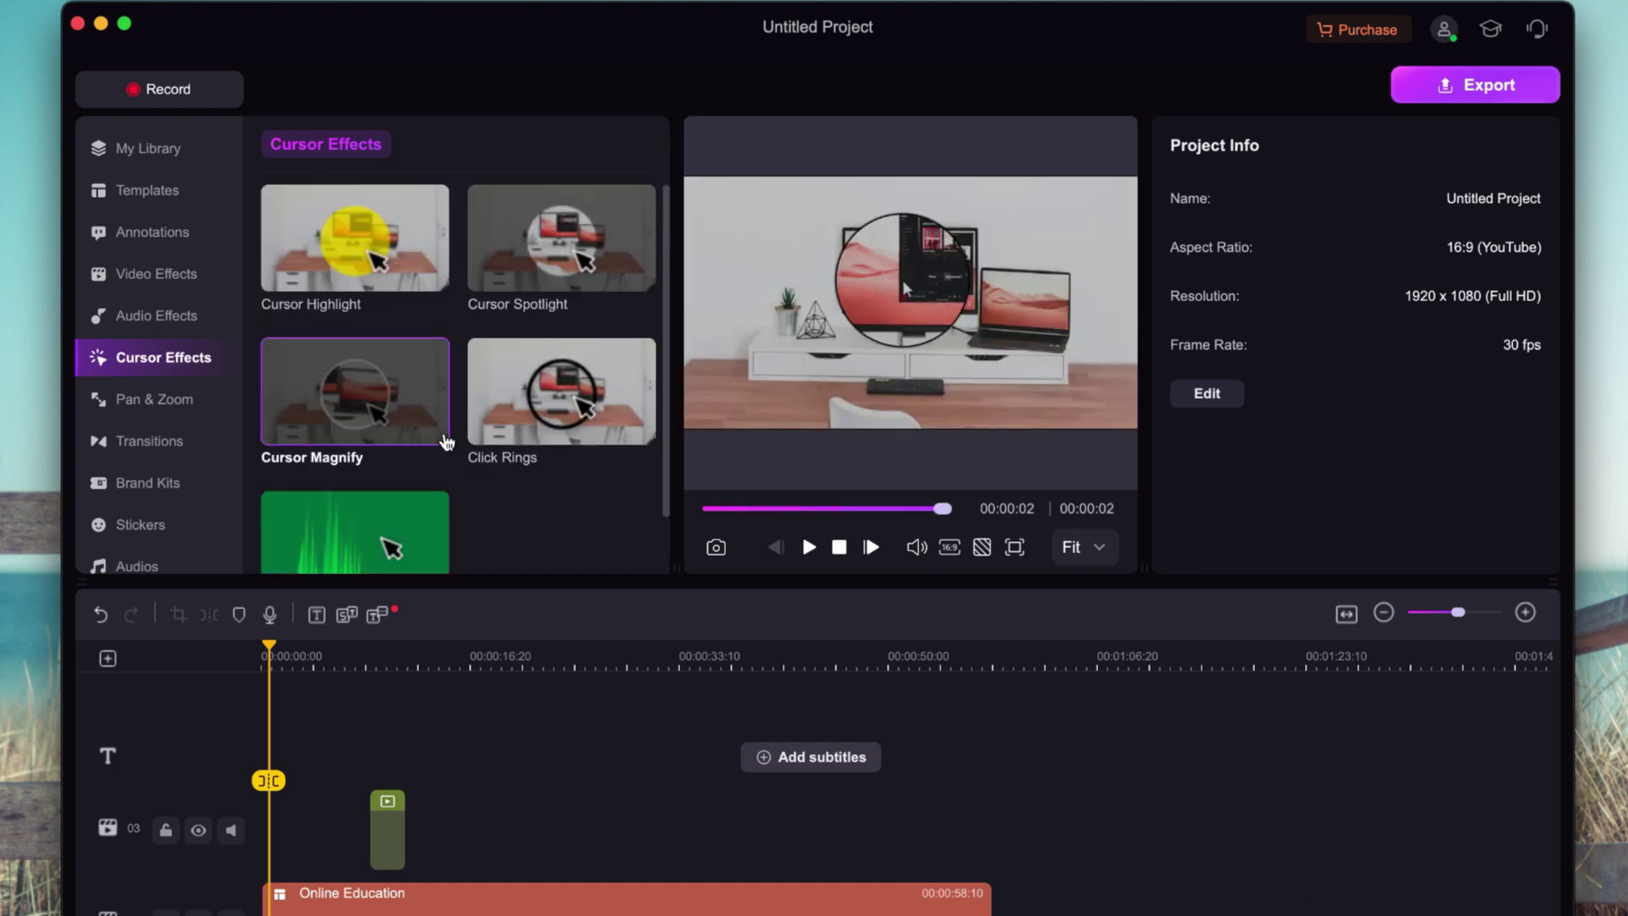
{"action": "left_click", "coordinate": [161, 525]}
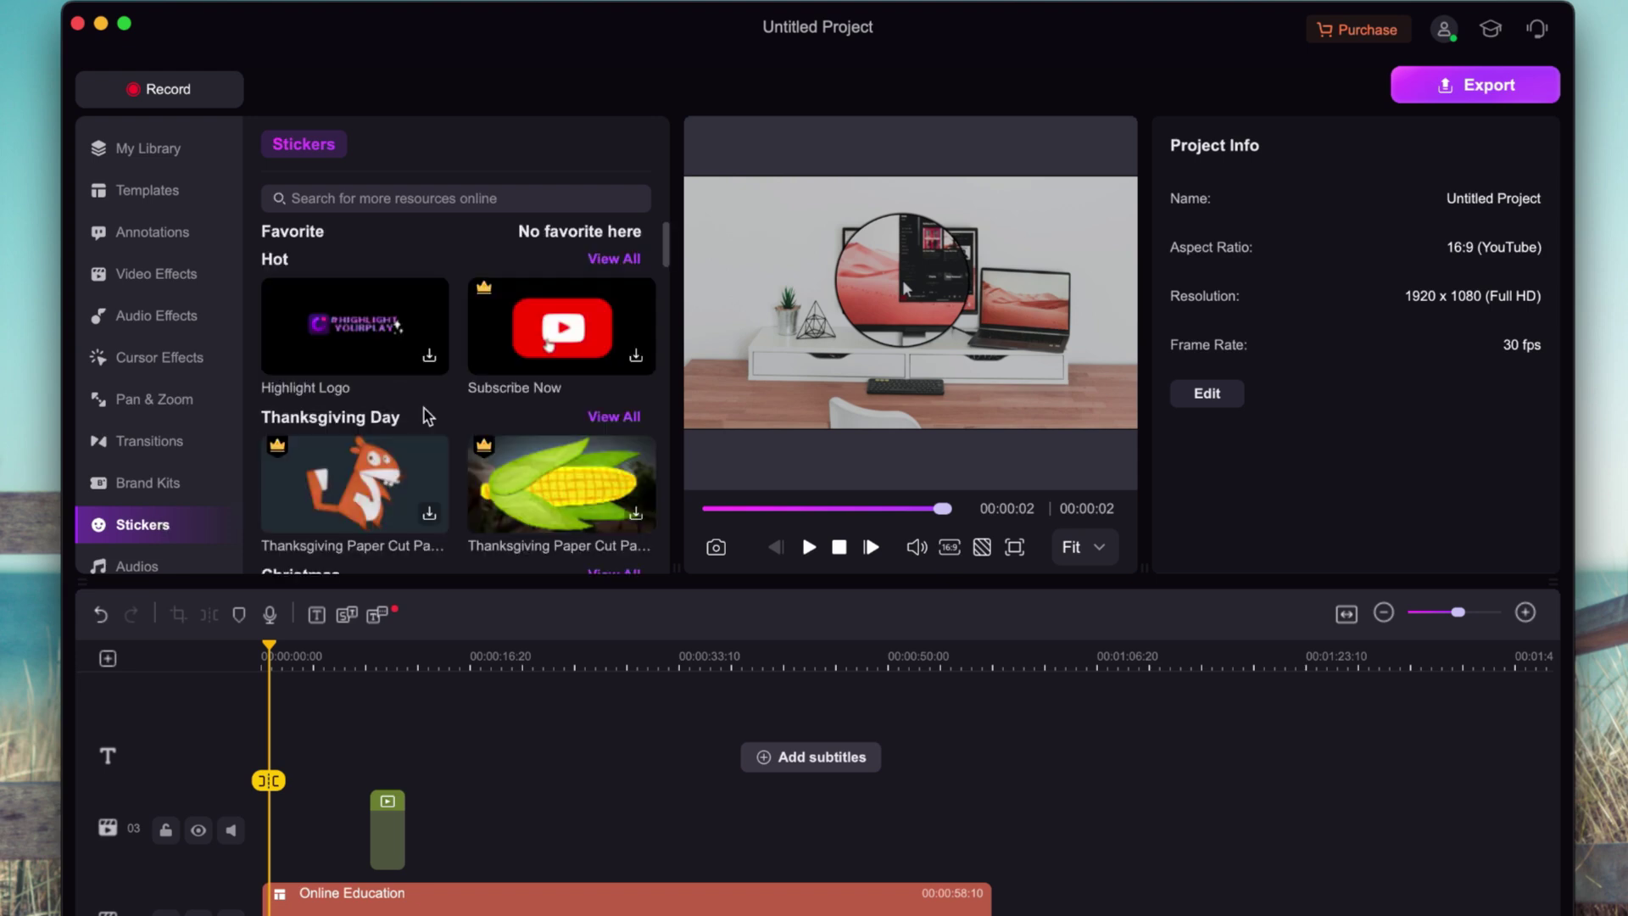
{"action": "scroll", "coordinate": [450, 420], "scroll_direction": "down", "scroll_amount": 6}
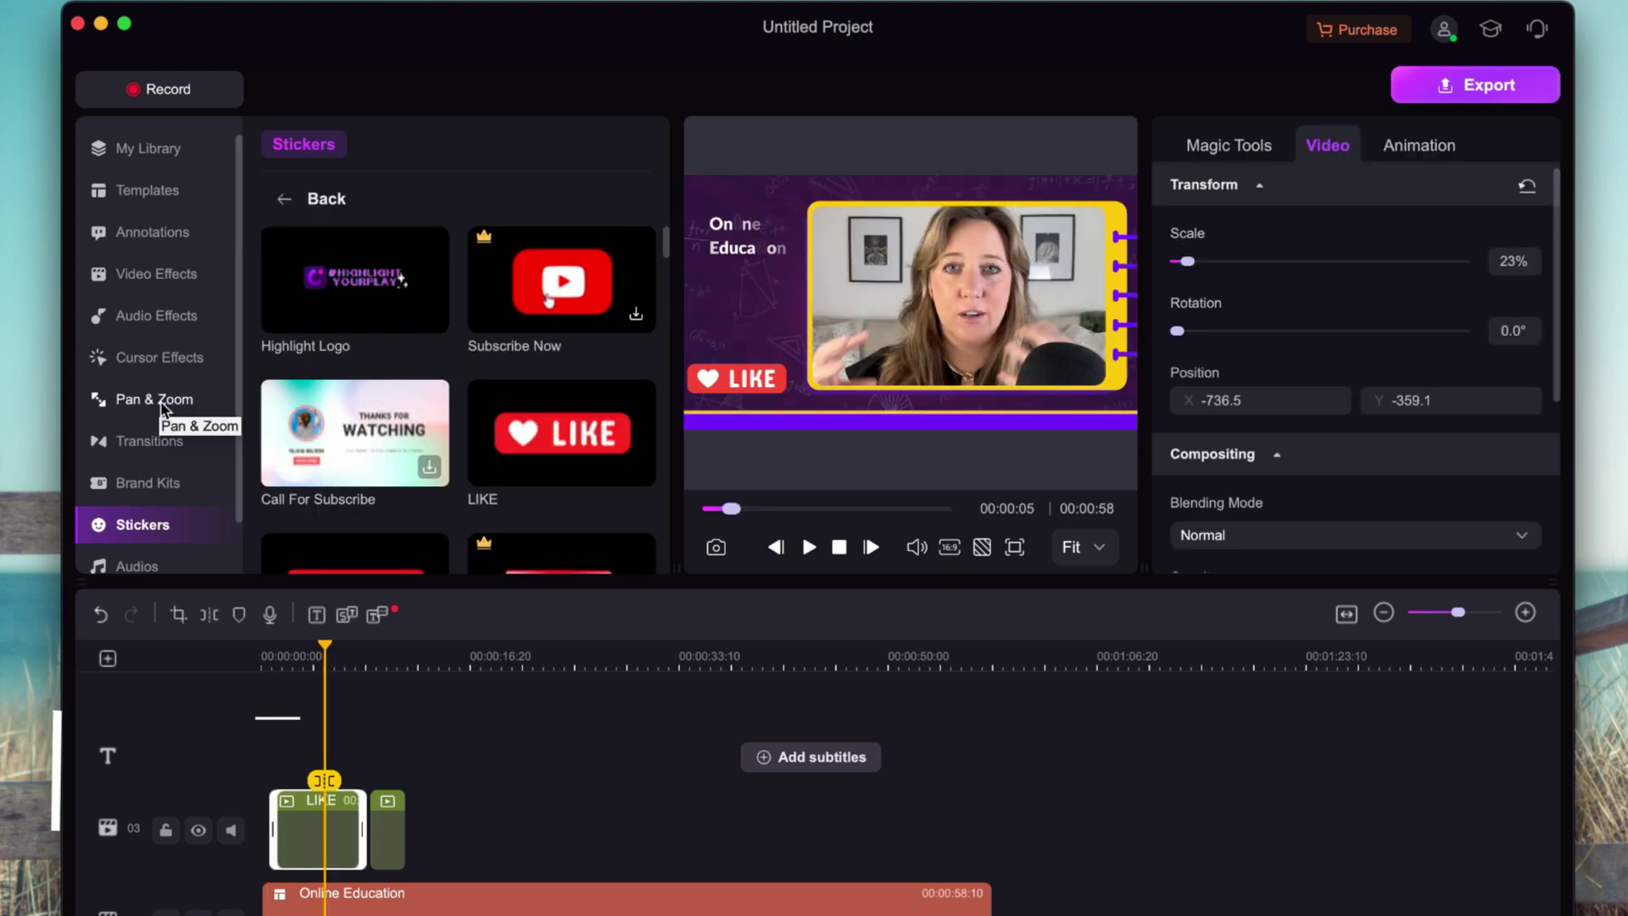
- Apply the Zoom out Pan & Zoom preset to the LIKE sticker clip
{"action": "left_click", "coordinate": [163, 403]}
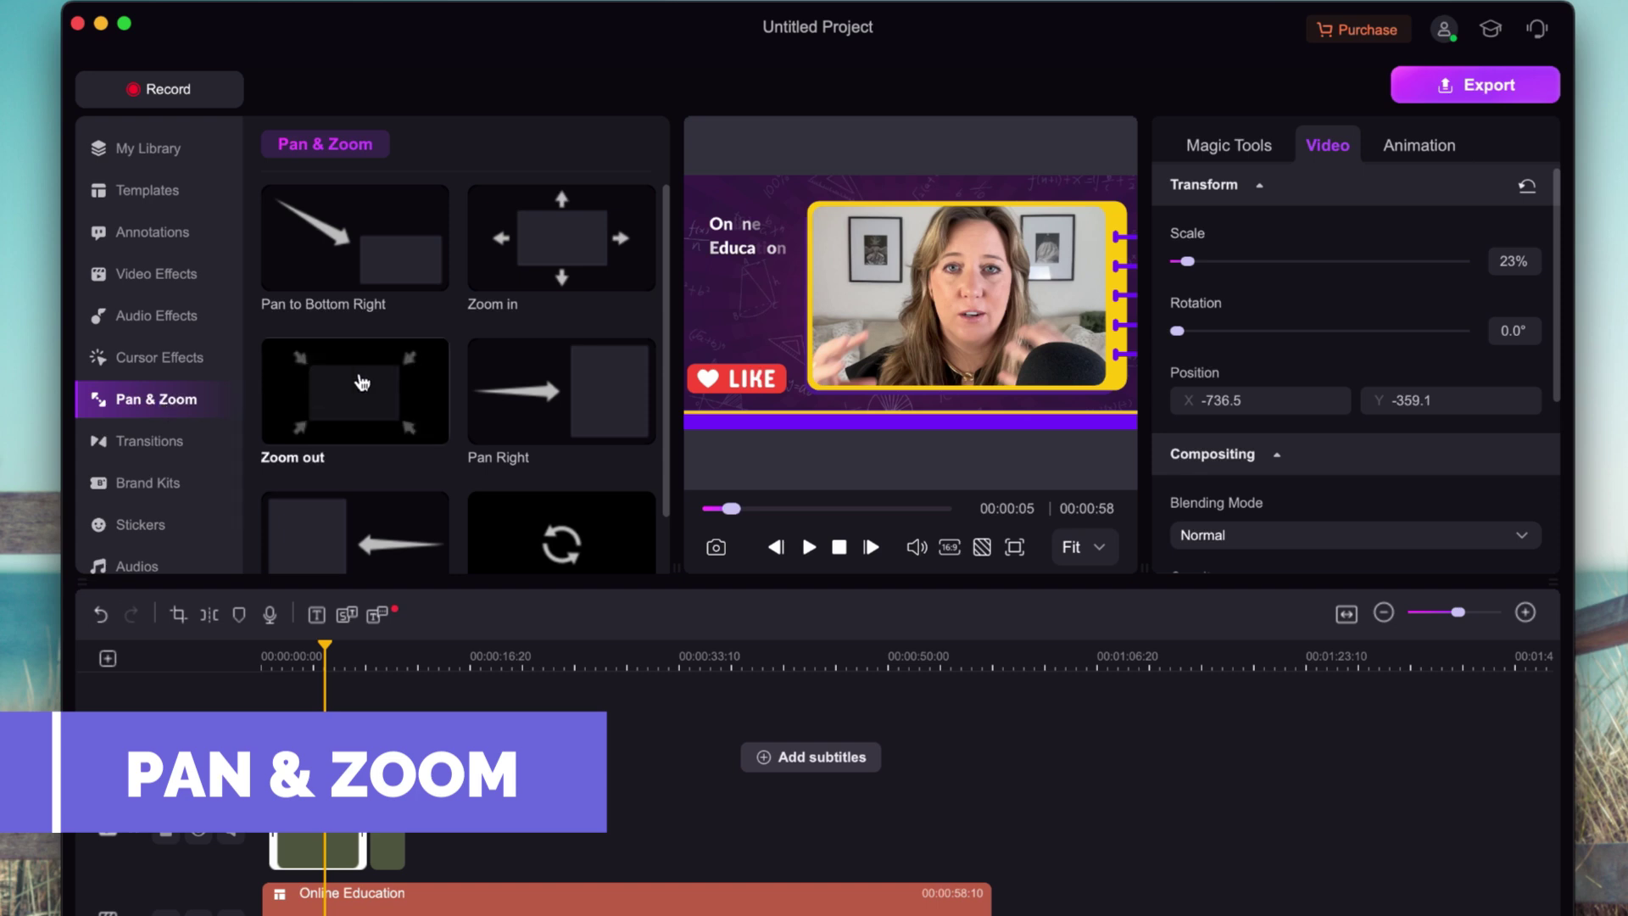
{"action": "left_click_drag", "start_coordinate": [353, 374], "coordinate": [409, 903]}
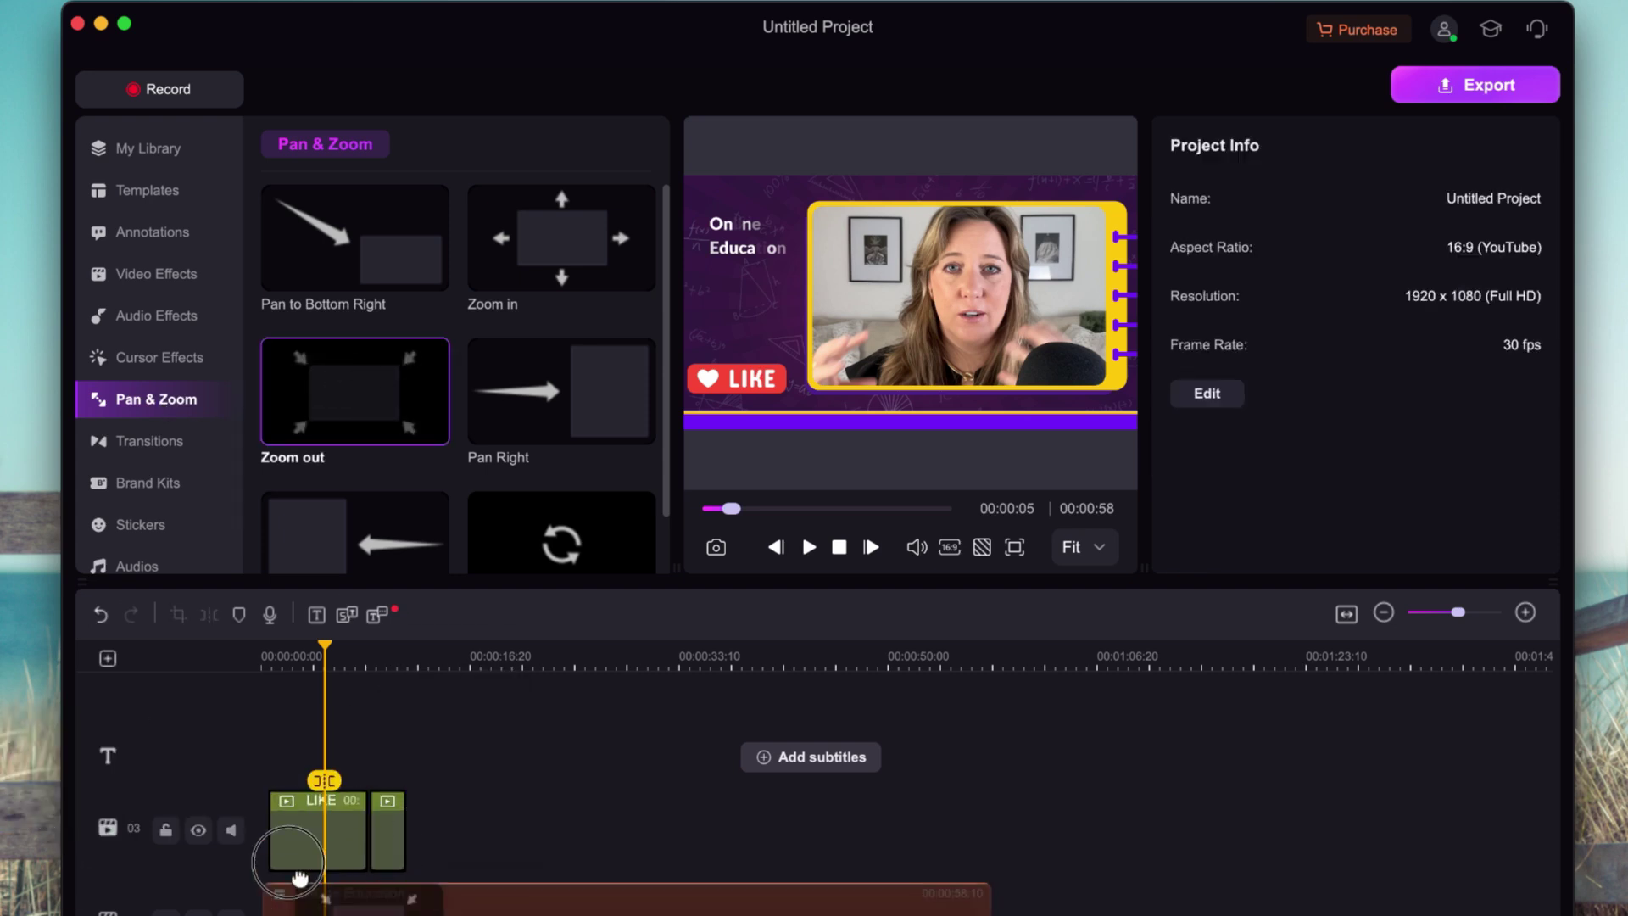
{"action": "left_click_drag", "start_coordinate": [299, 878], "coordinate": [285, 829]}
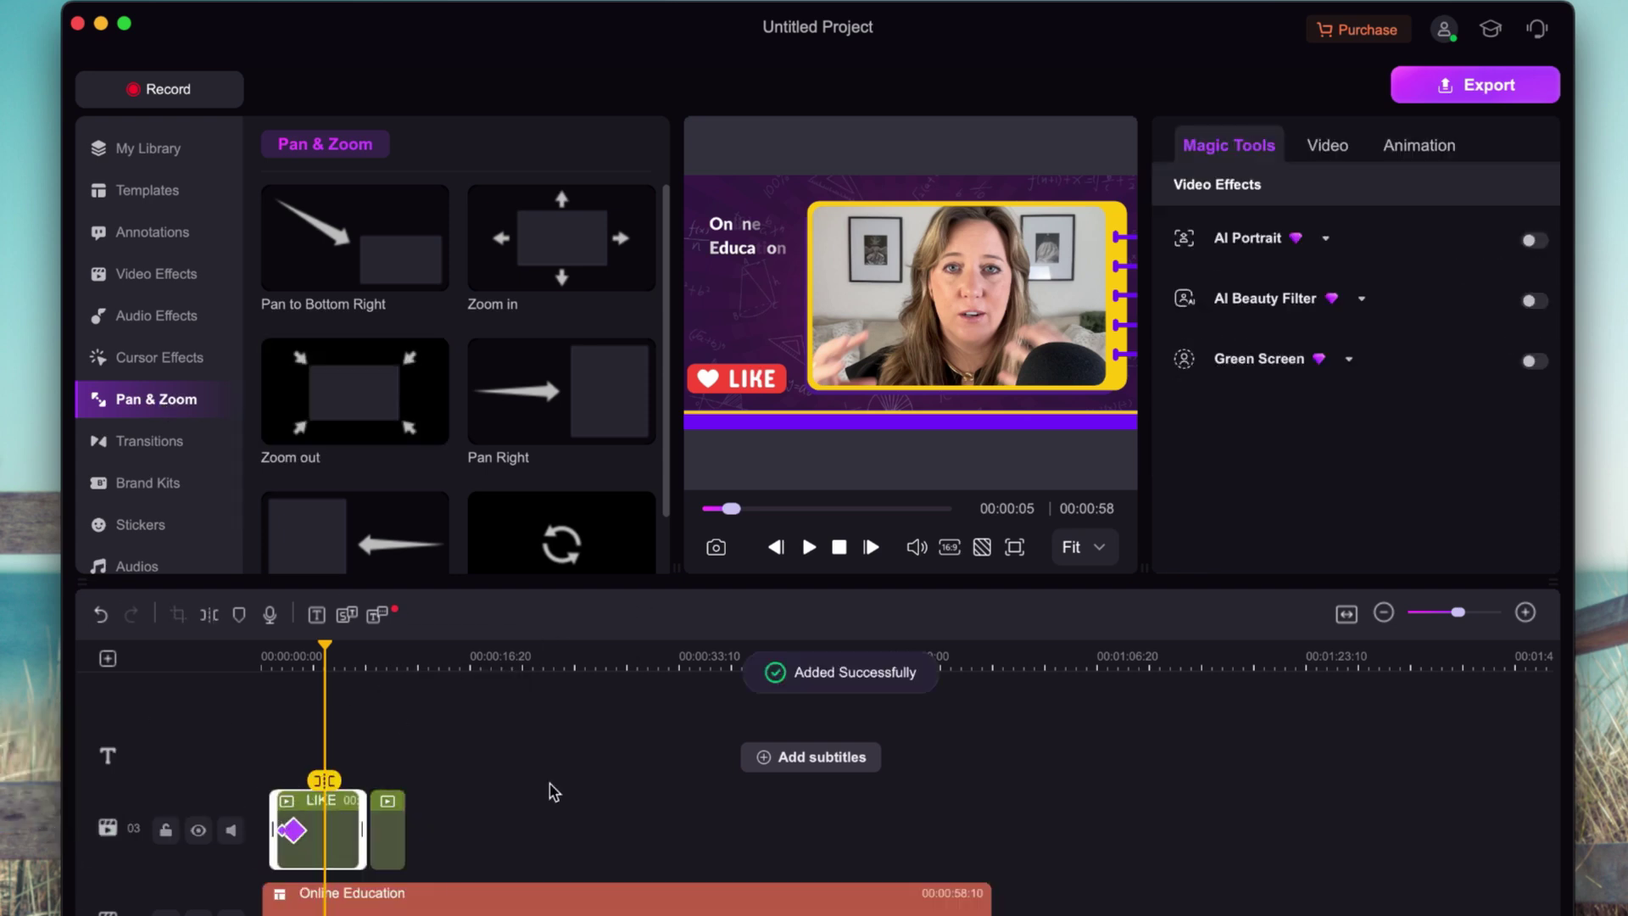
- Return the playhead to 0 and play the video to check the effect
{"action": "left_click", "coordinate": [286, 772]}
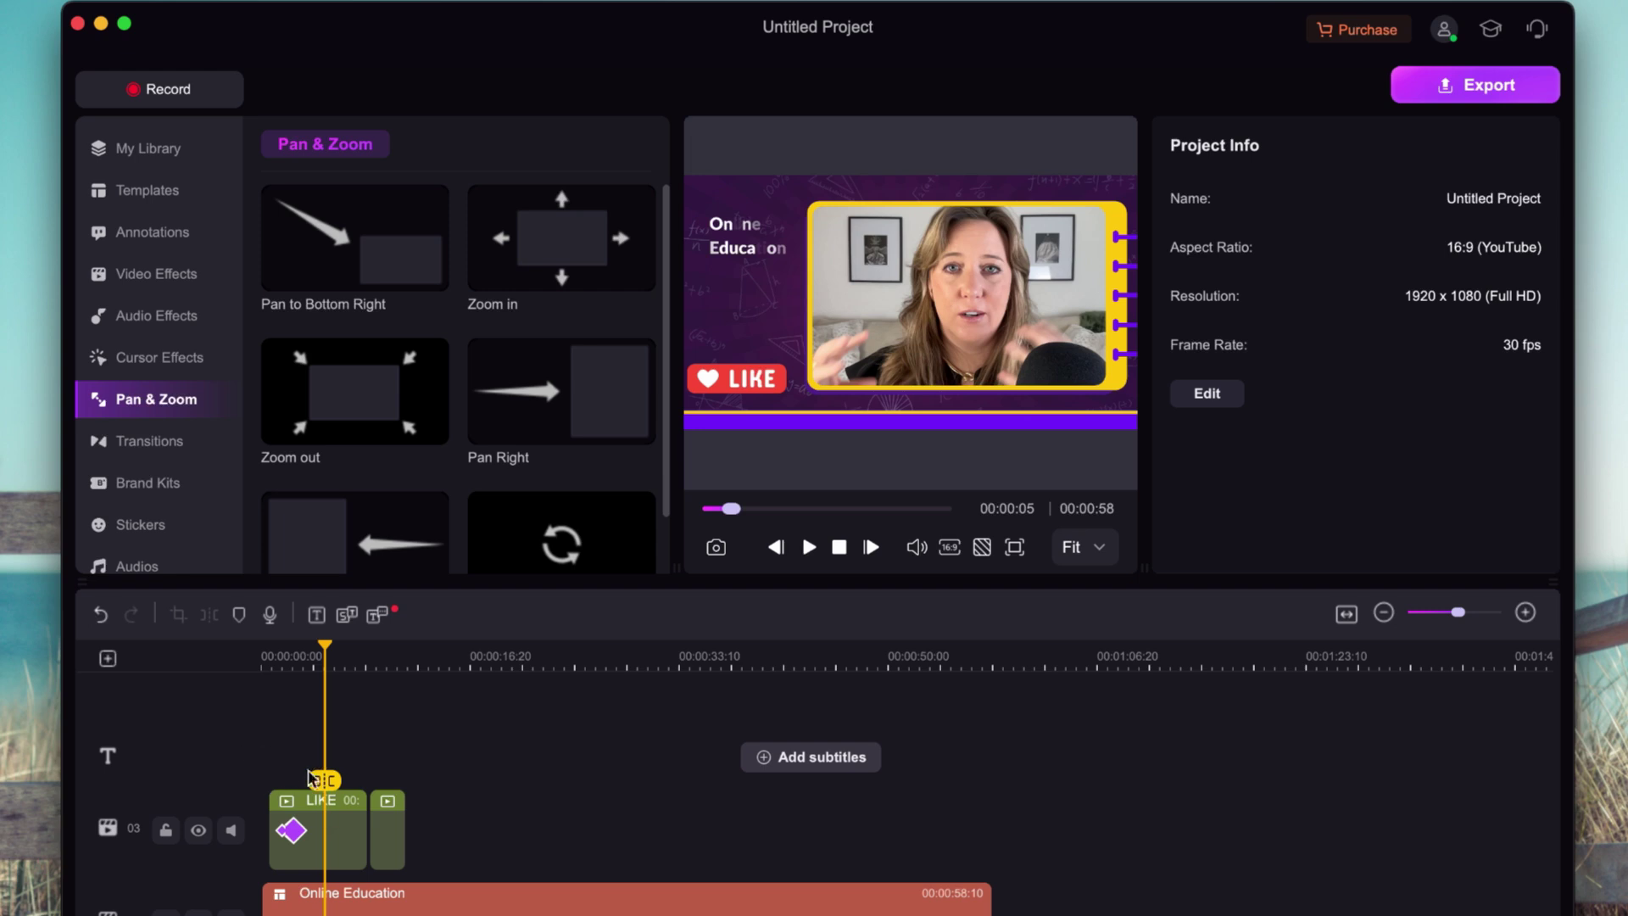
{"action": "left_click_drag", "start_coordinate": [310, 778], "coordinate": [262, 775]}
{"action": "key", "text": "space"}
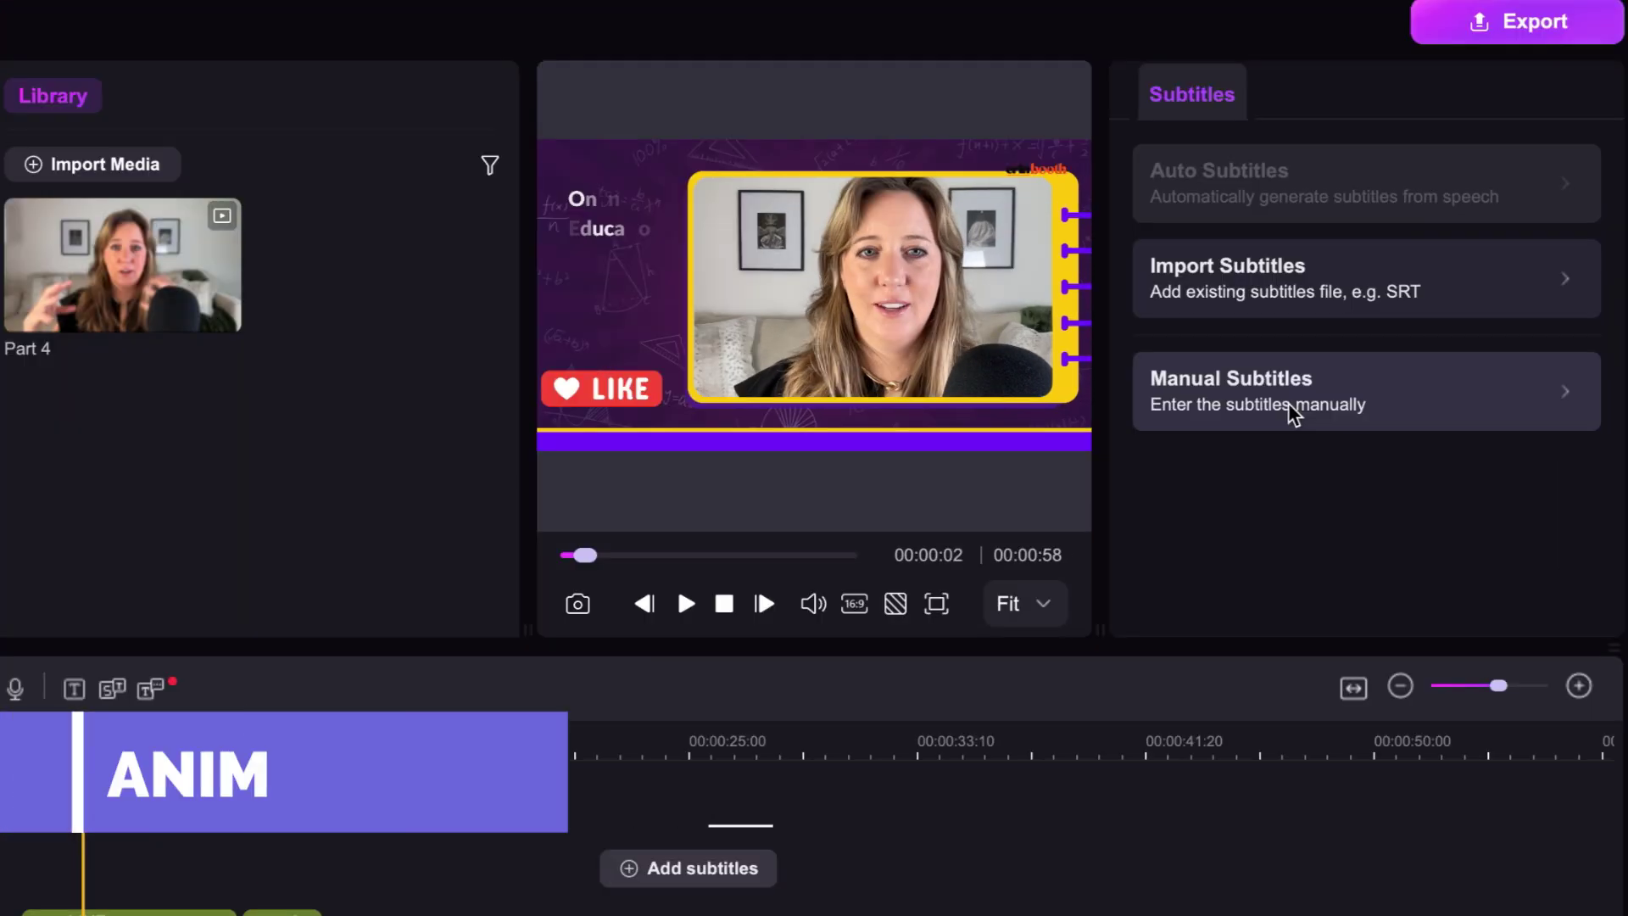
- Add a manual subtitle reading 'Most of my courses are talking head videos' in Russo One
{"action": "left_click", "coordinate": [1457, 395]}
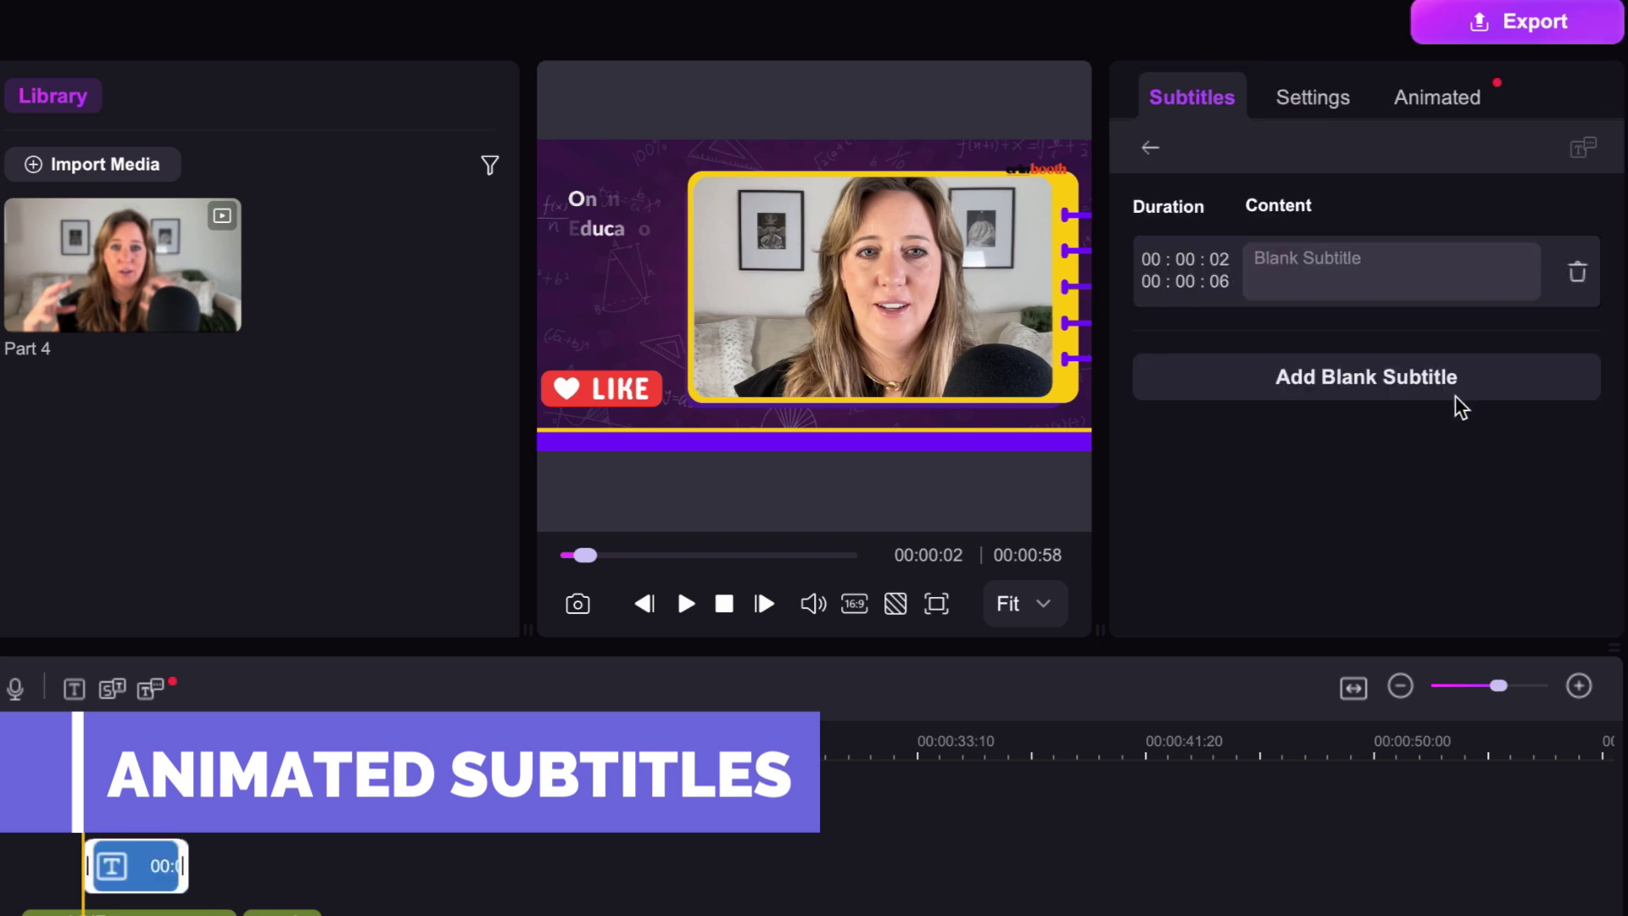
{"action": "left_click", "coordinate": [1328, 268]}
{"action": "type", "text": "Most of my courses are talking head videos"}
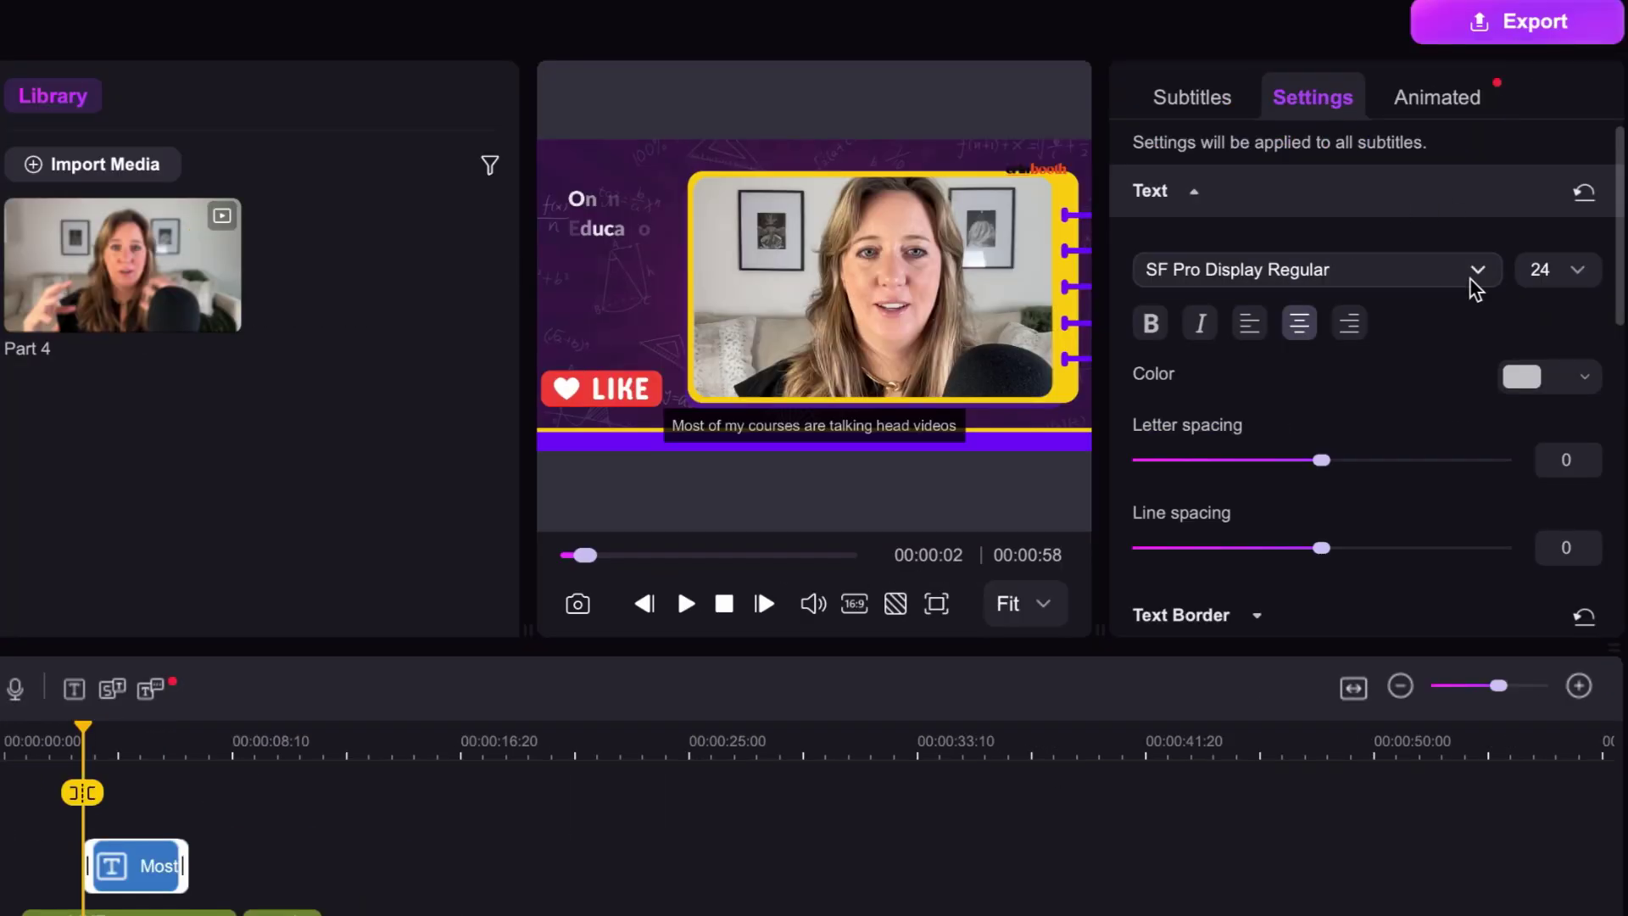
{"action": "left_click", "coordinate": [1475, 287]}
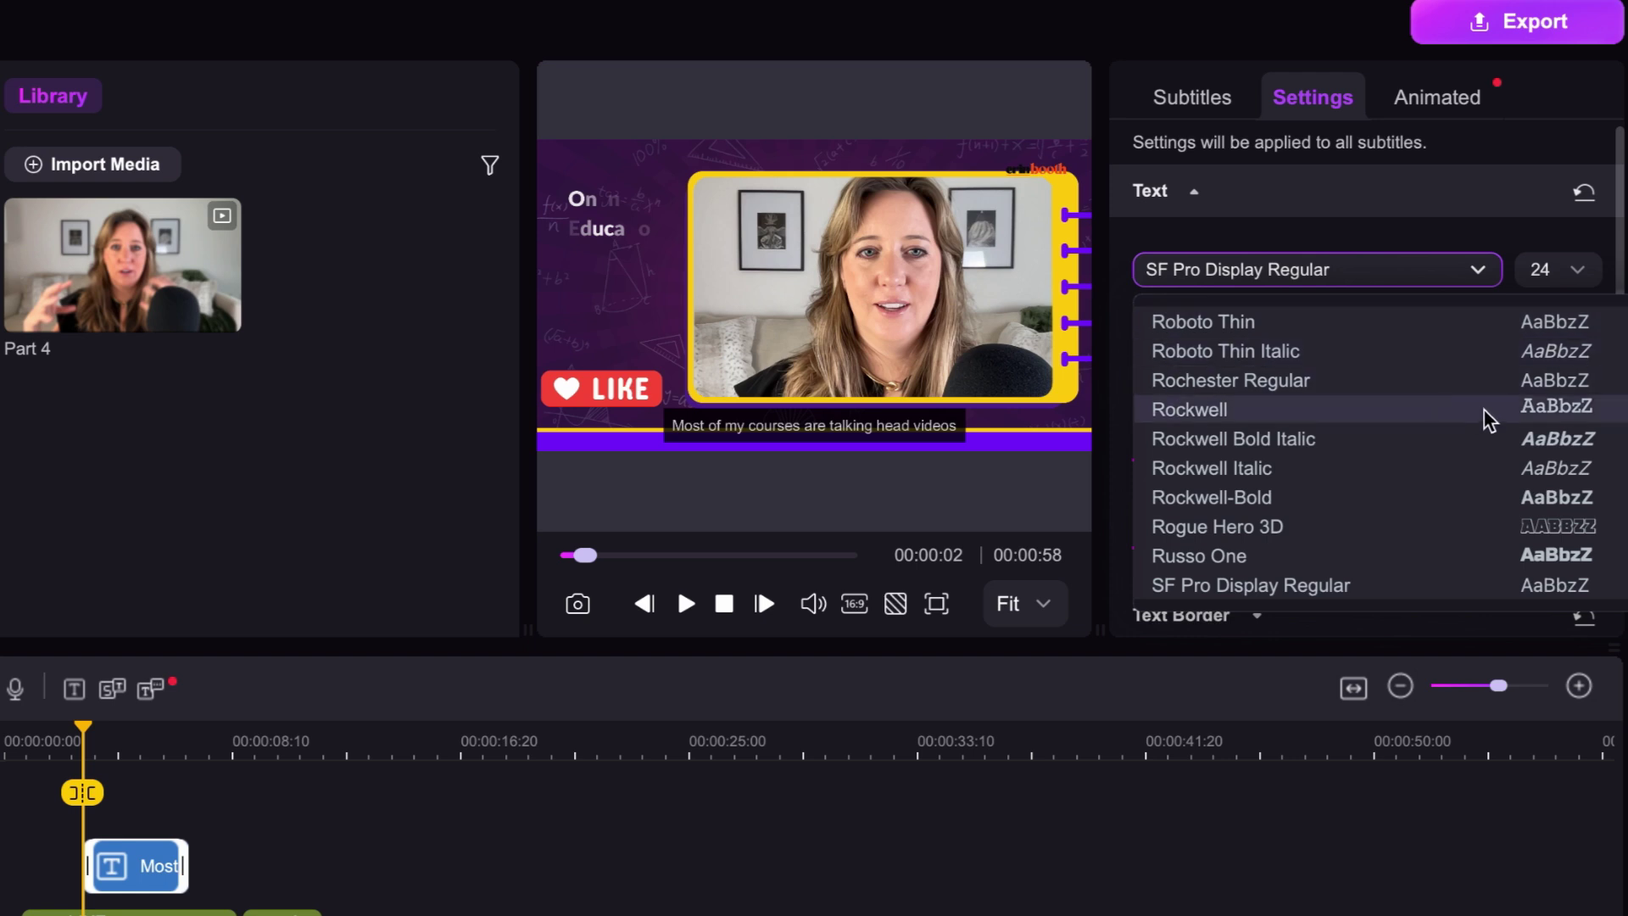
{"action": "left_click", "coordinate": [1534, 552]}
- Give the subtitle the white highlighted-word Animated style and play it back
{"action": "scroll", "coordinate": [1509, 340], "scroll_direction": "down", "scroll_amount": 5}
{"action": "left_click", "coordinate": [1442, 98]}
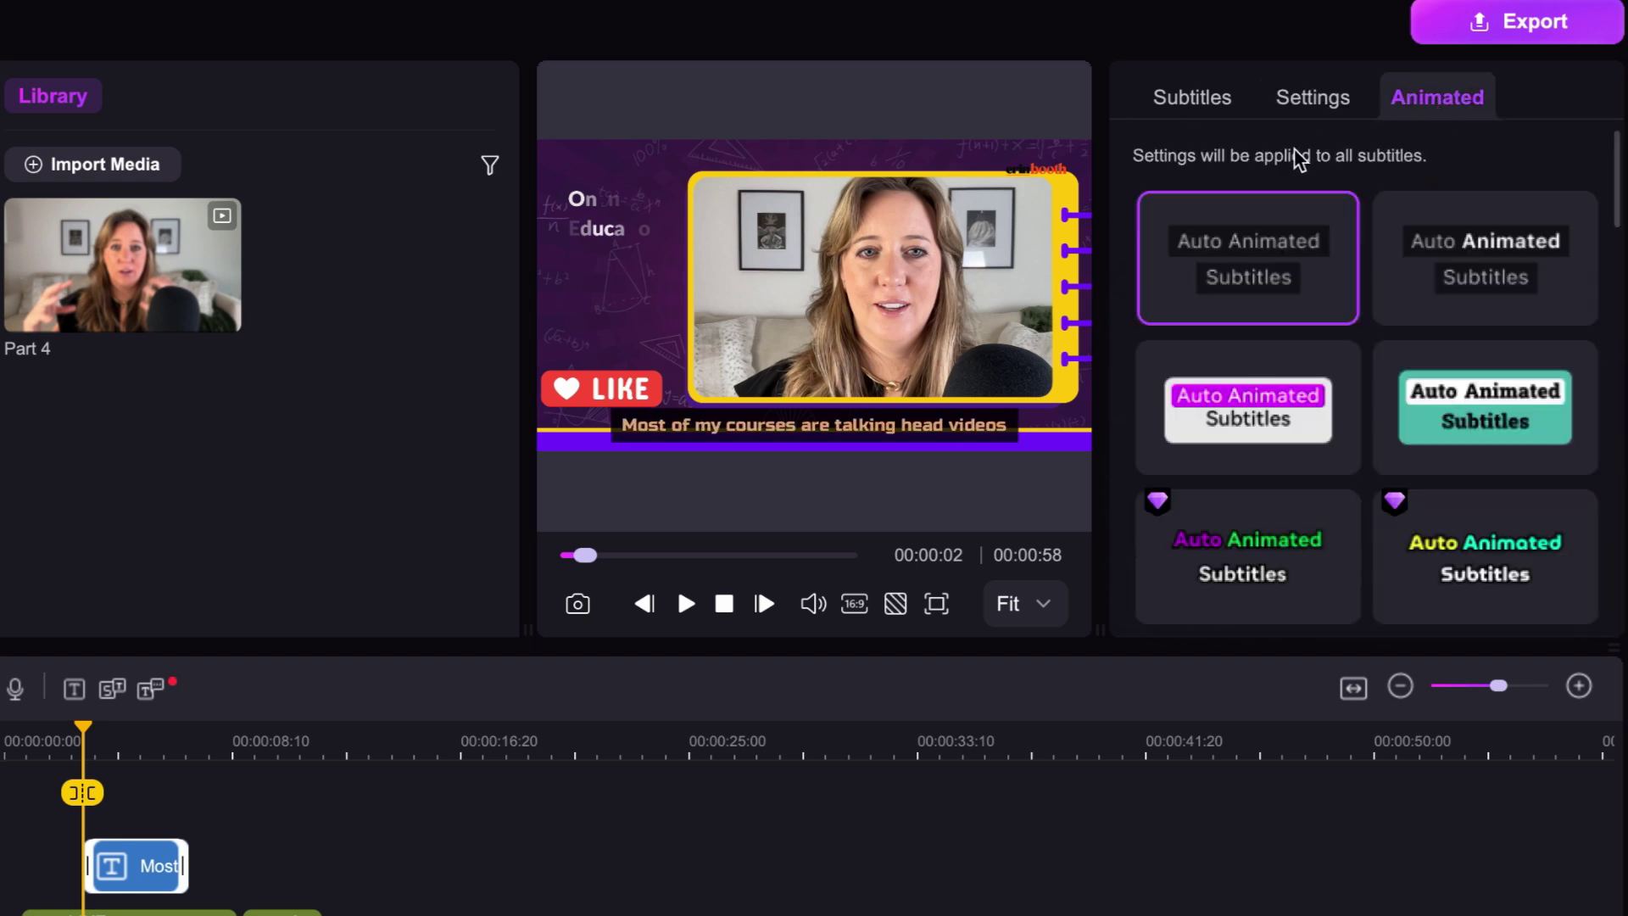
{"action": "left_click", "coordinate": [1268, 424]}
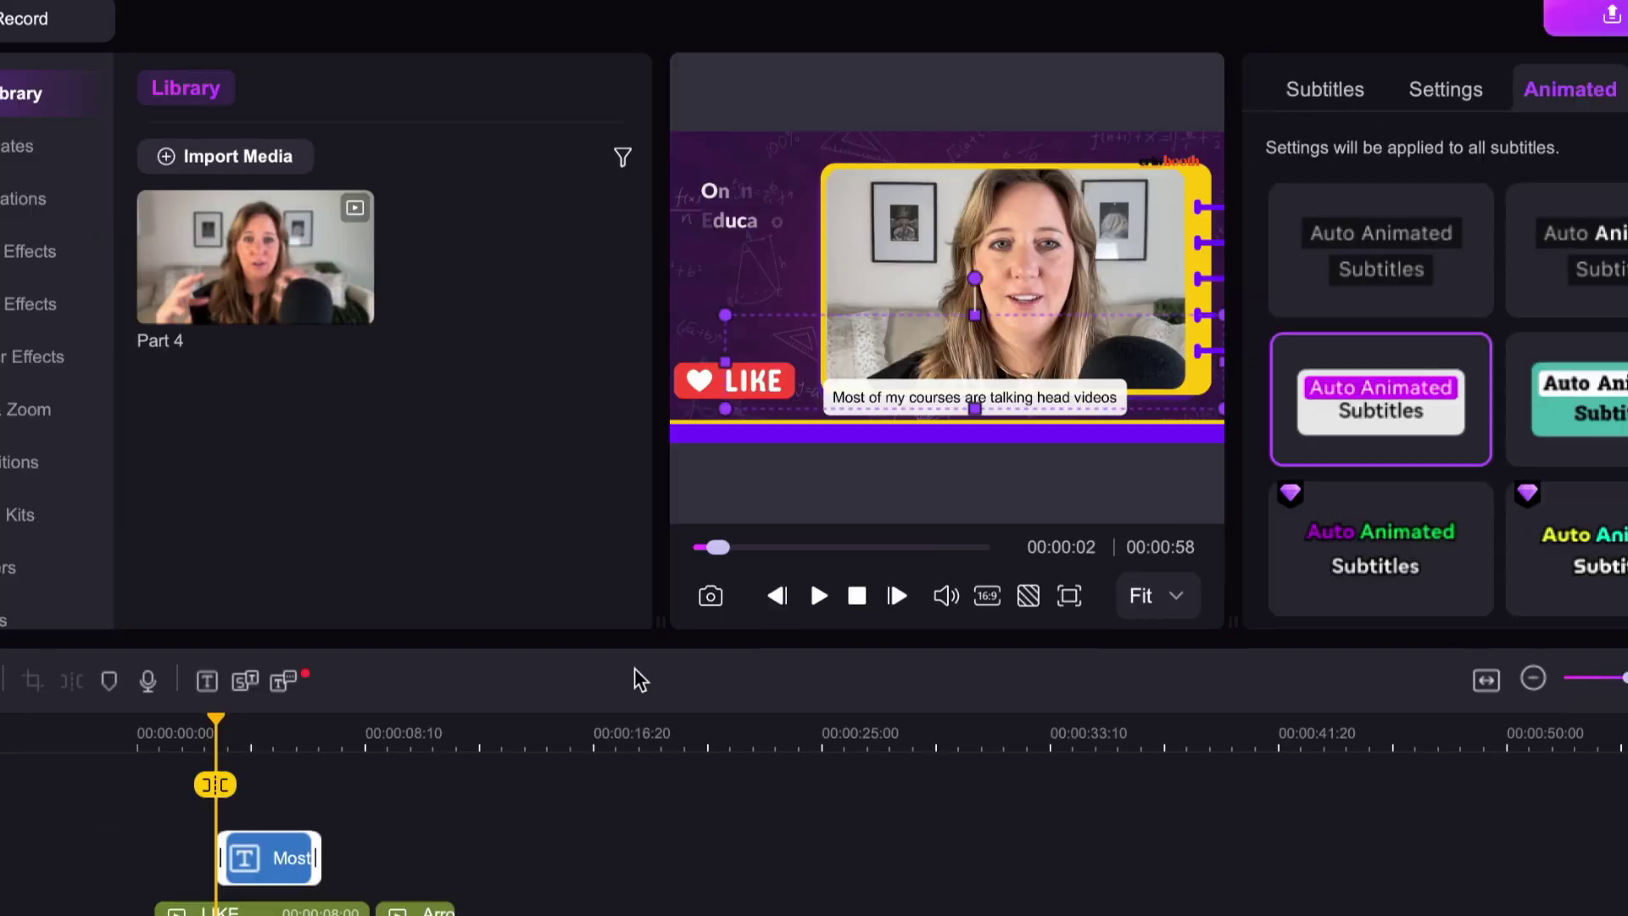
{"action": "key", "text": "space"}
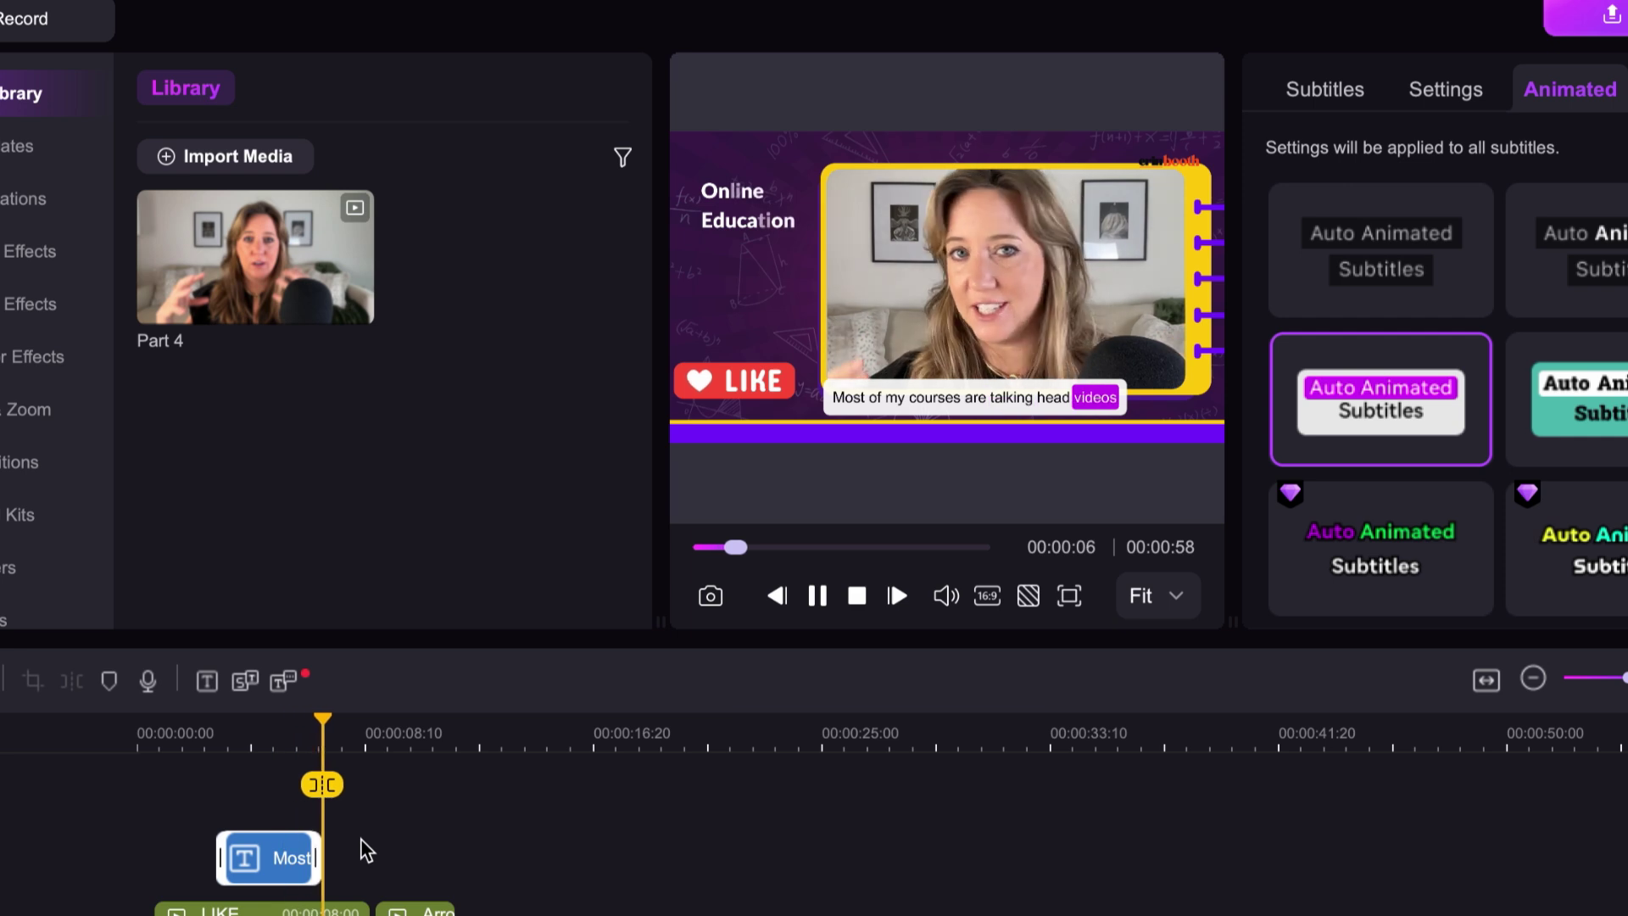
- Show the Sound Effects collection in the Audios library
{"action": "scroll", "coordinate": [161, 599], "scroll_direction": "down", "scroll_amount": 2}
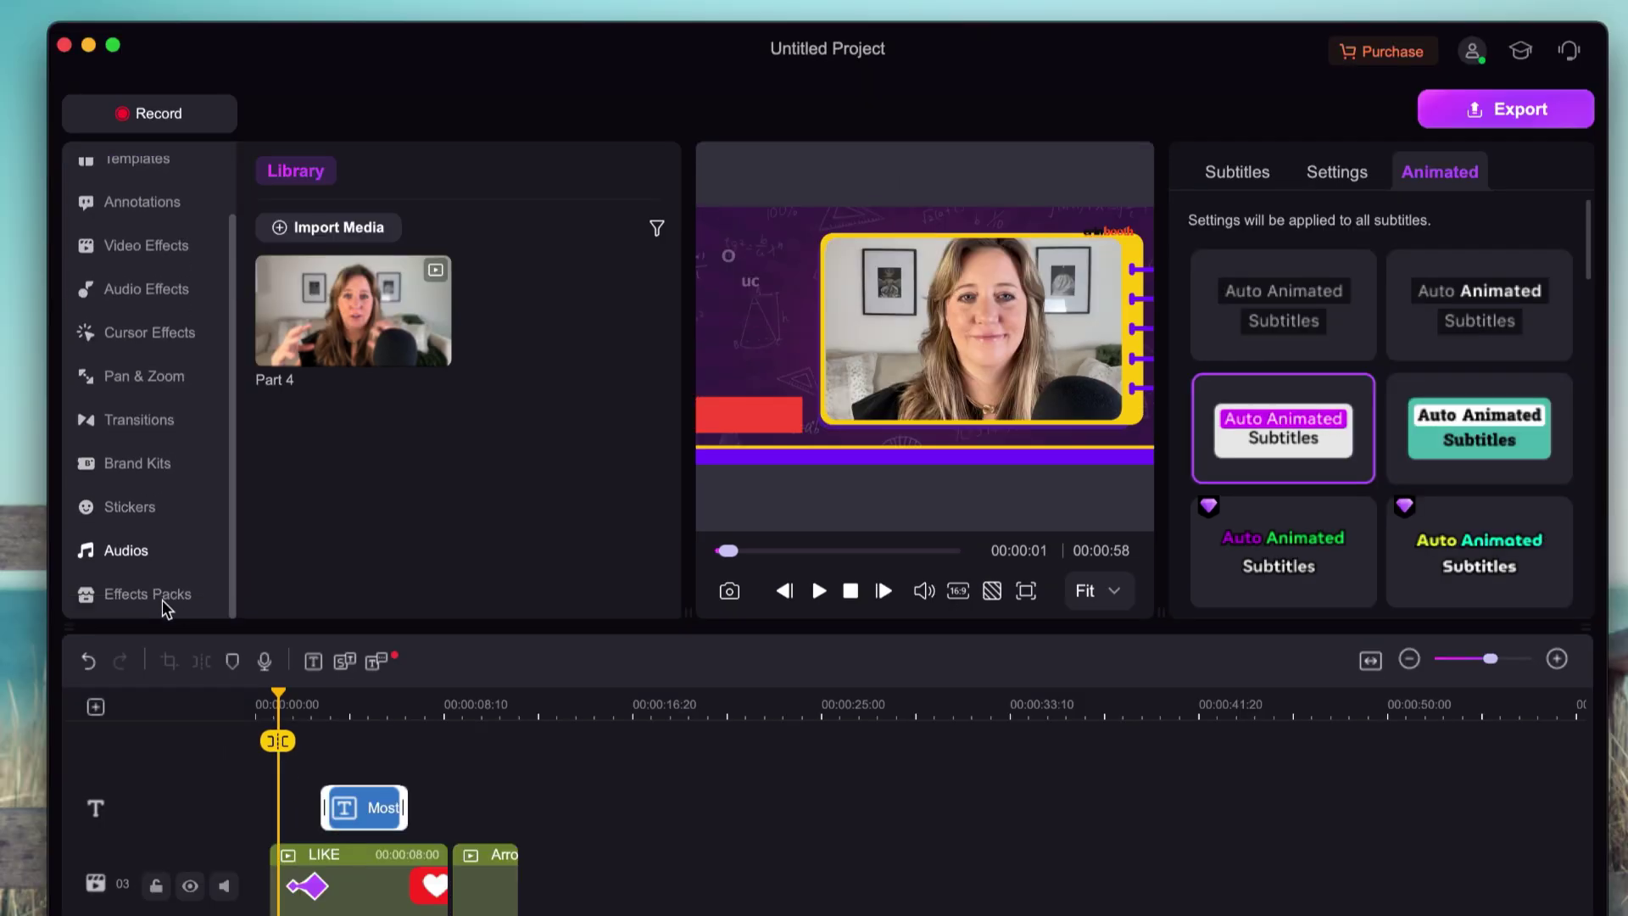
{"action": "left_click", "coordinate": [129, 551]}
{"action": "left_click", "coordinate": [419, 171]}
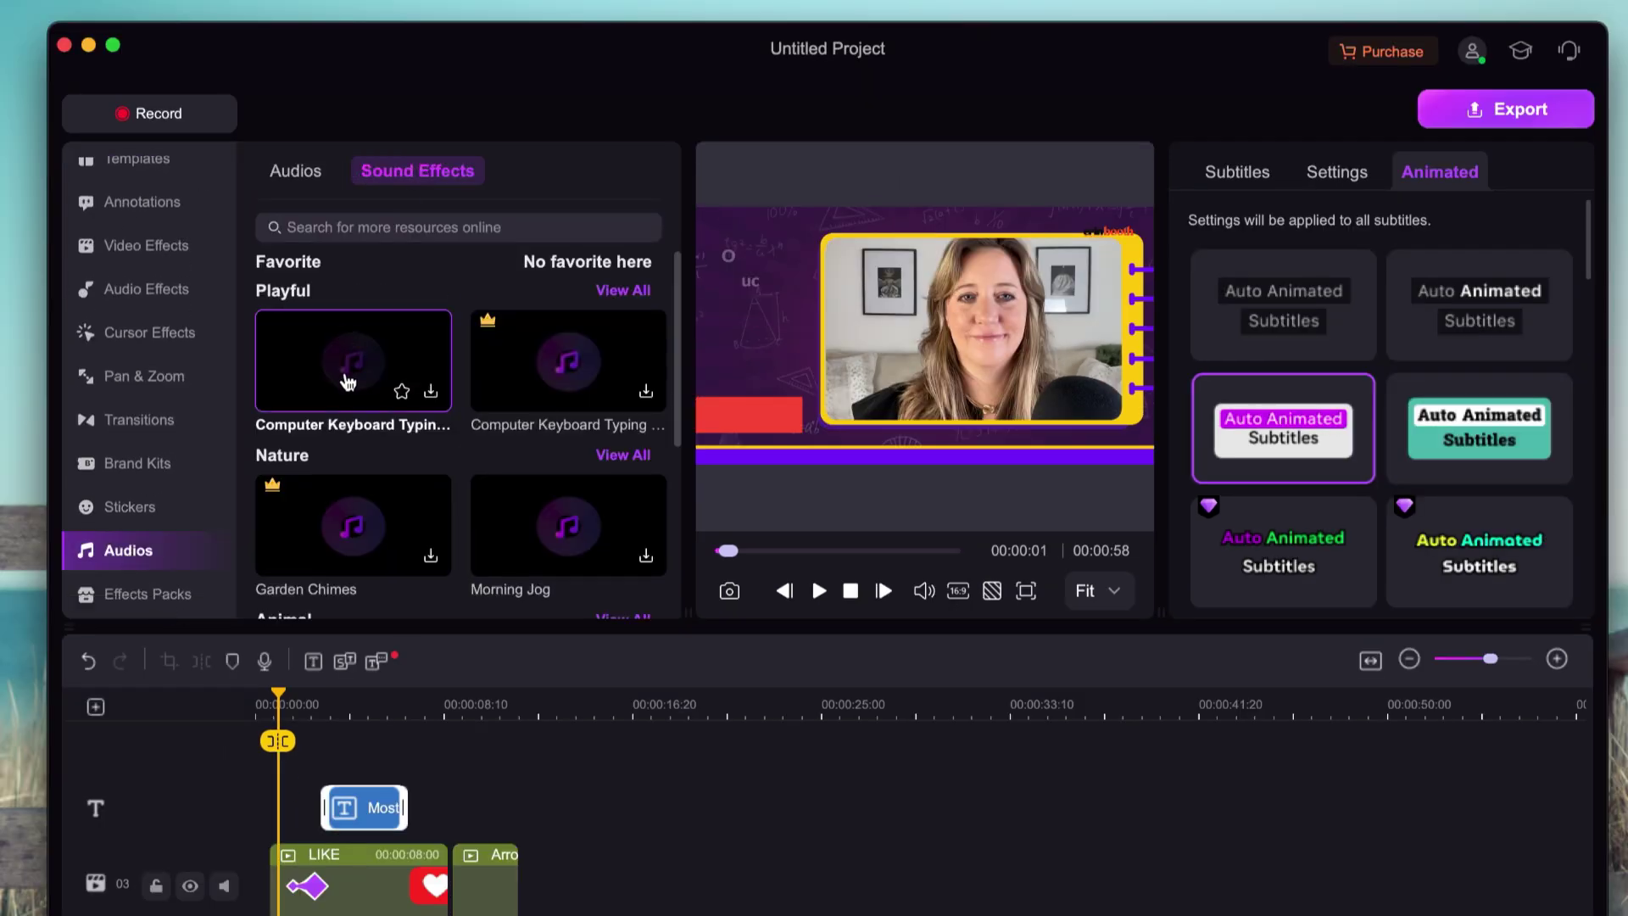
- Place the Computer Keyboard Typing 03 sound effect on the timeline at the playhead
{"action": "left_click_drag", "start_coordinate": [348, 382], "coordinate": [373, 806]}
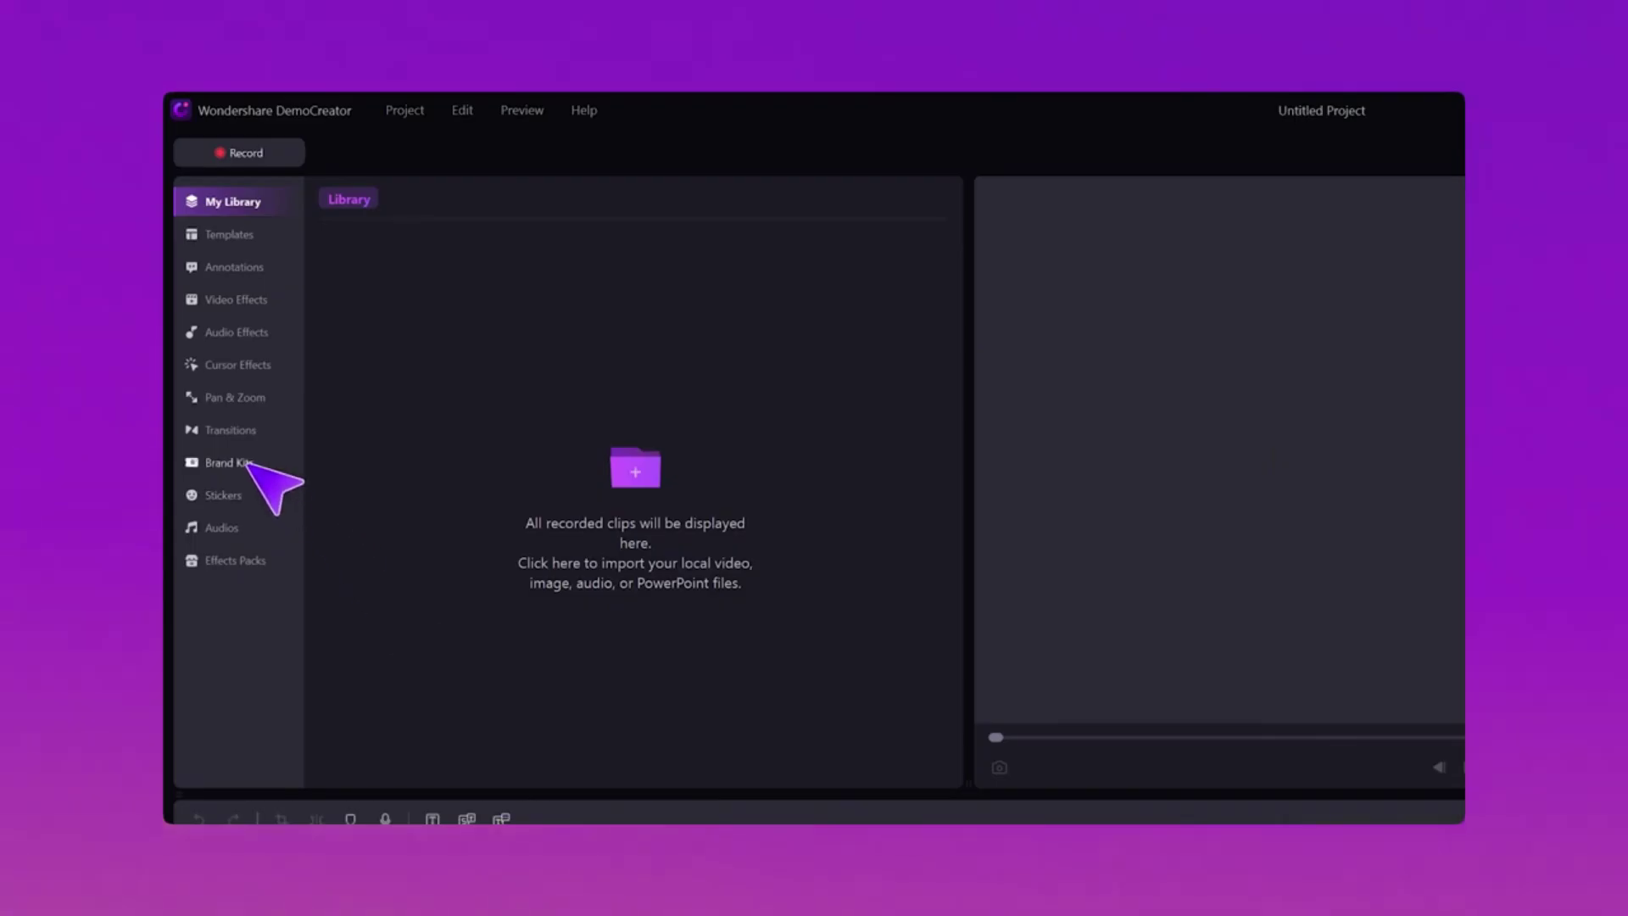
- Browse the Brand Kits End Credits templates, then return to the Openers templates list
{"action": "left_click", "coordinate": [250, 464]}
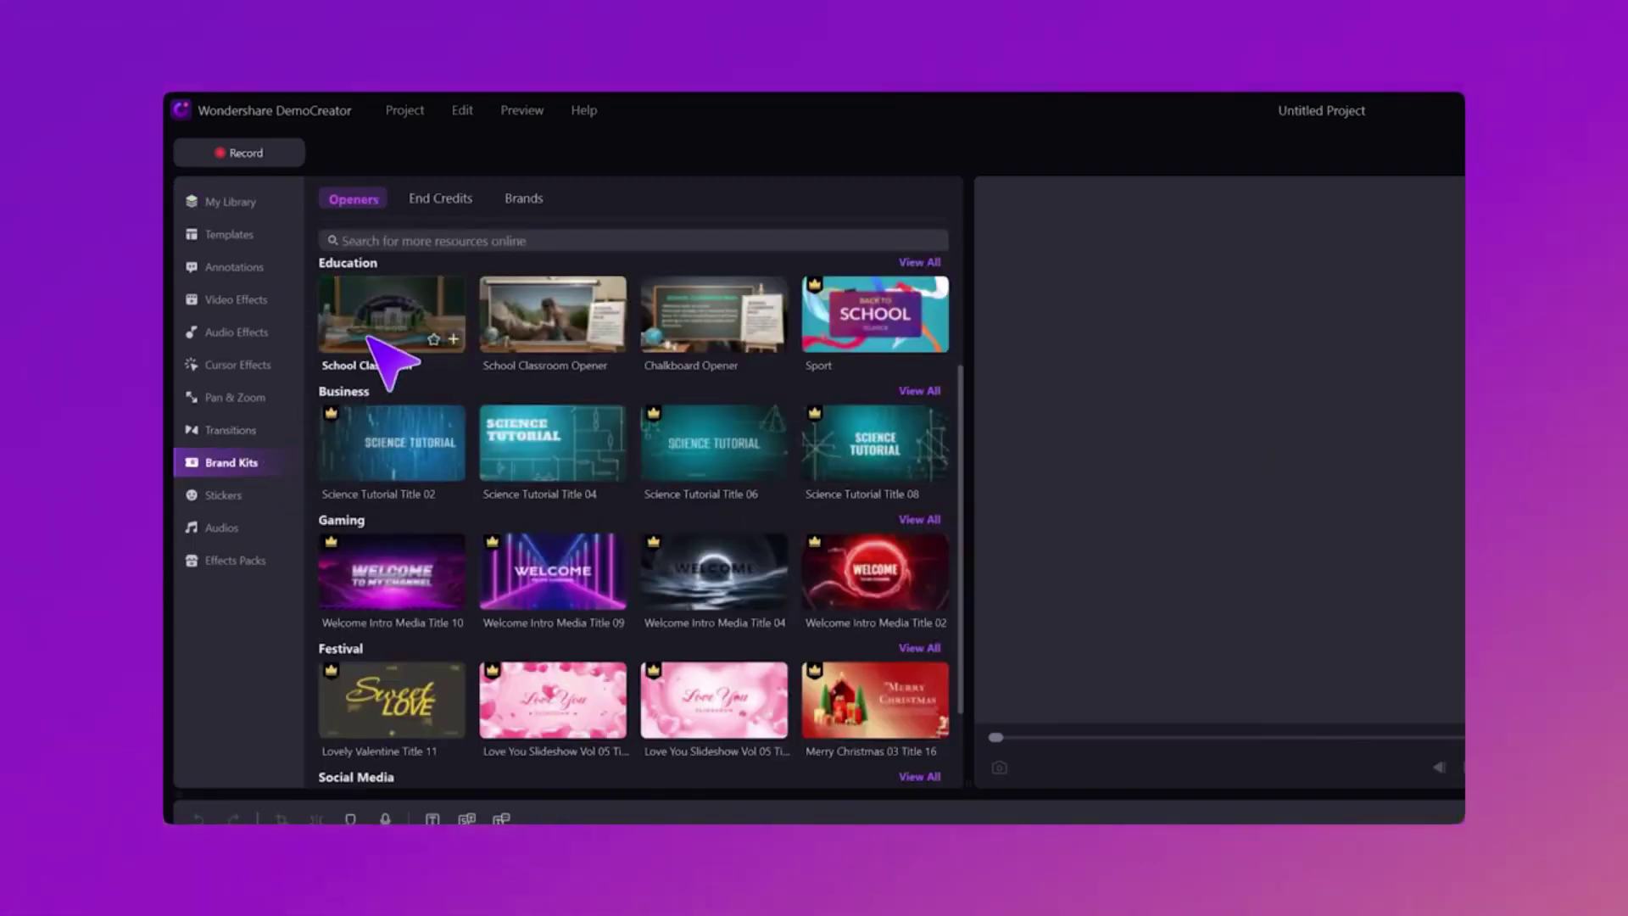
{"action": "left_click", "coordinate": [455, 196]}
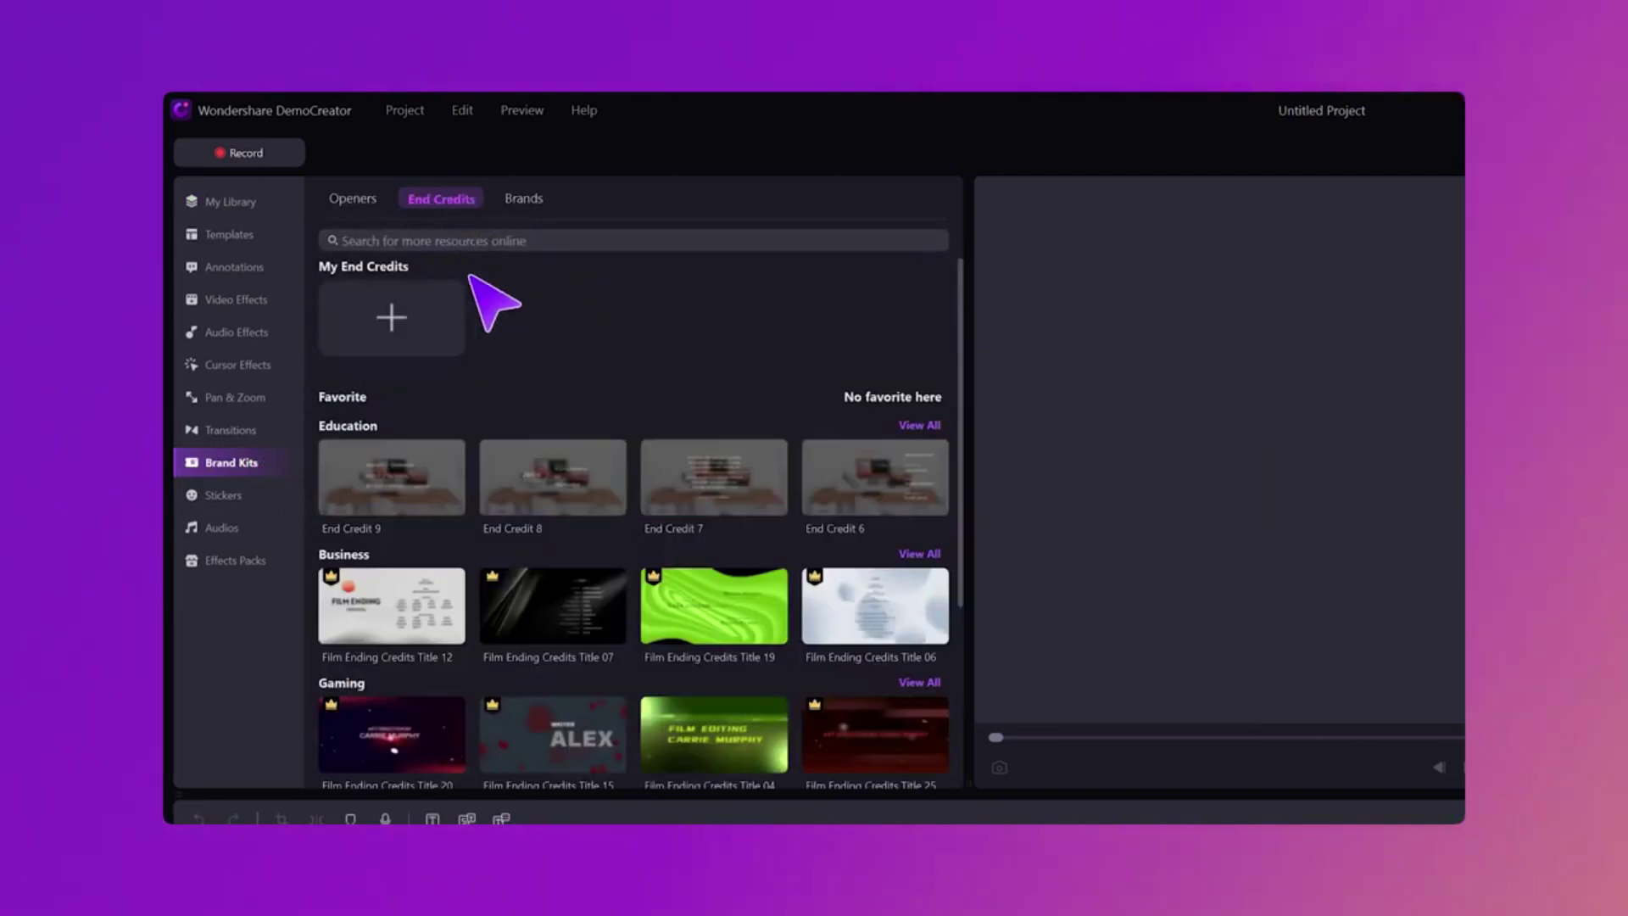
{"action": "scroll", "coordinate": [563, 353], "scroll_direction": "down", "scroll_amount": 2}
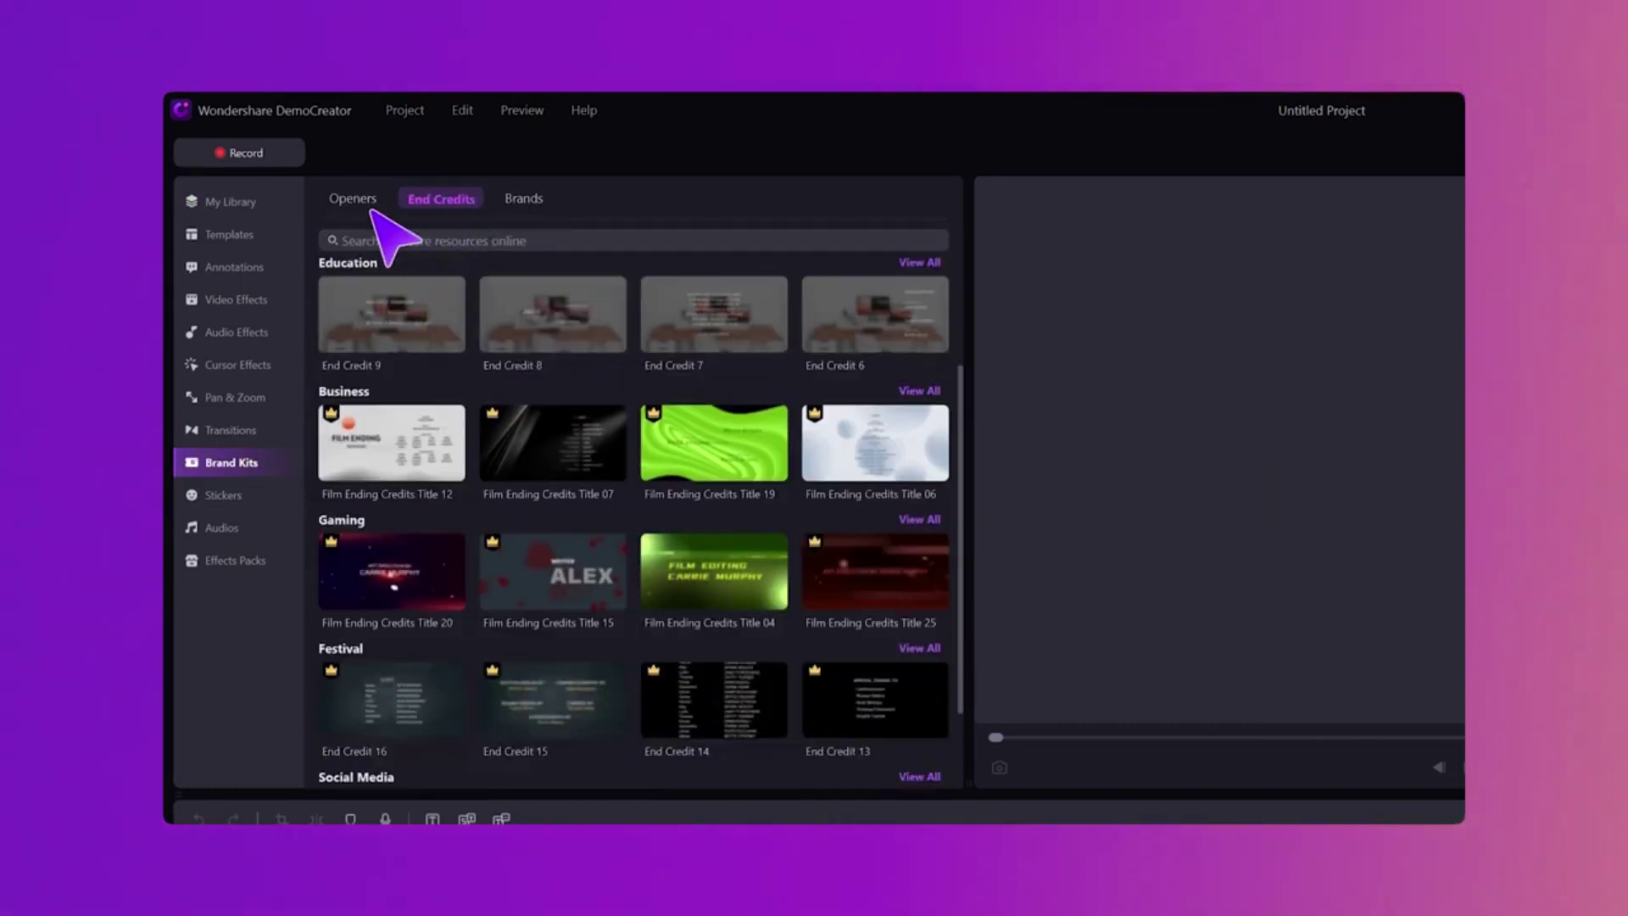
{"action": "left_click", "coordinate": [370, 212]}
{"action": "scroll", "coordinate": [604, 357], "scroll_direction": "down", "scroll_amount": 2}
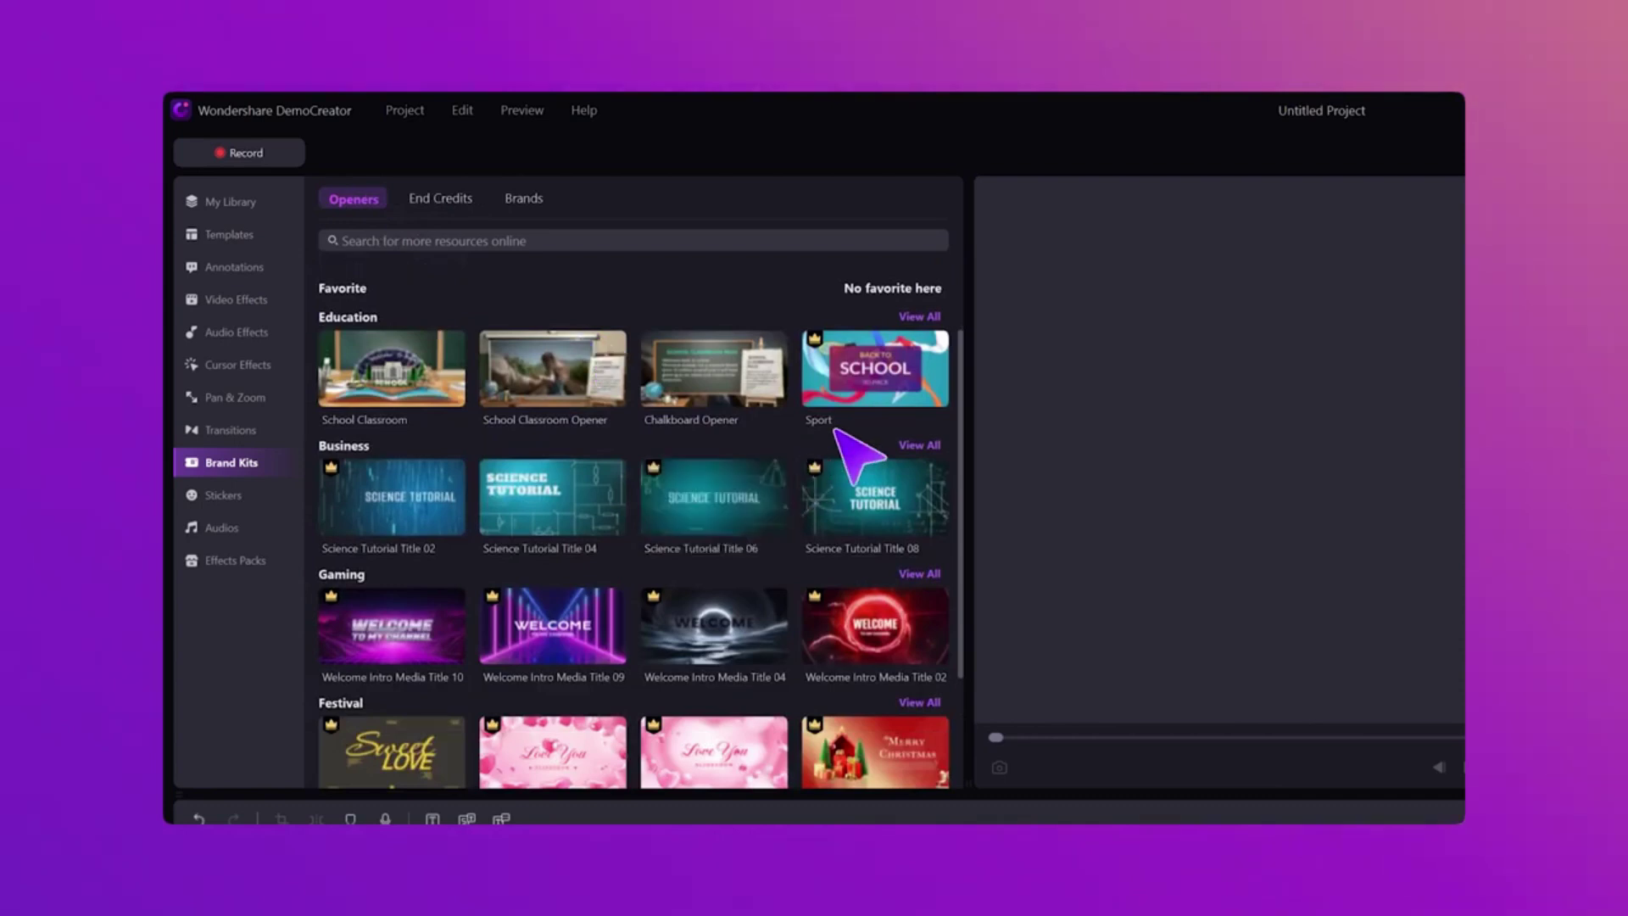
{"action": "mouse_move", "coordinate": [887, 388]}
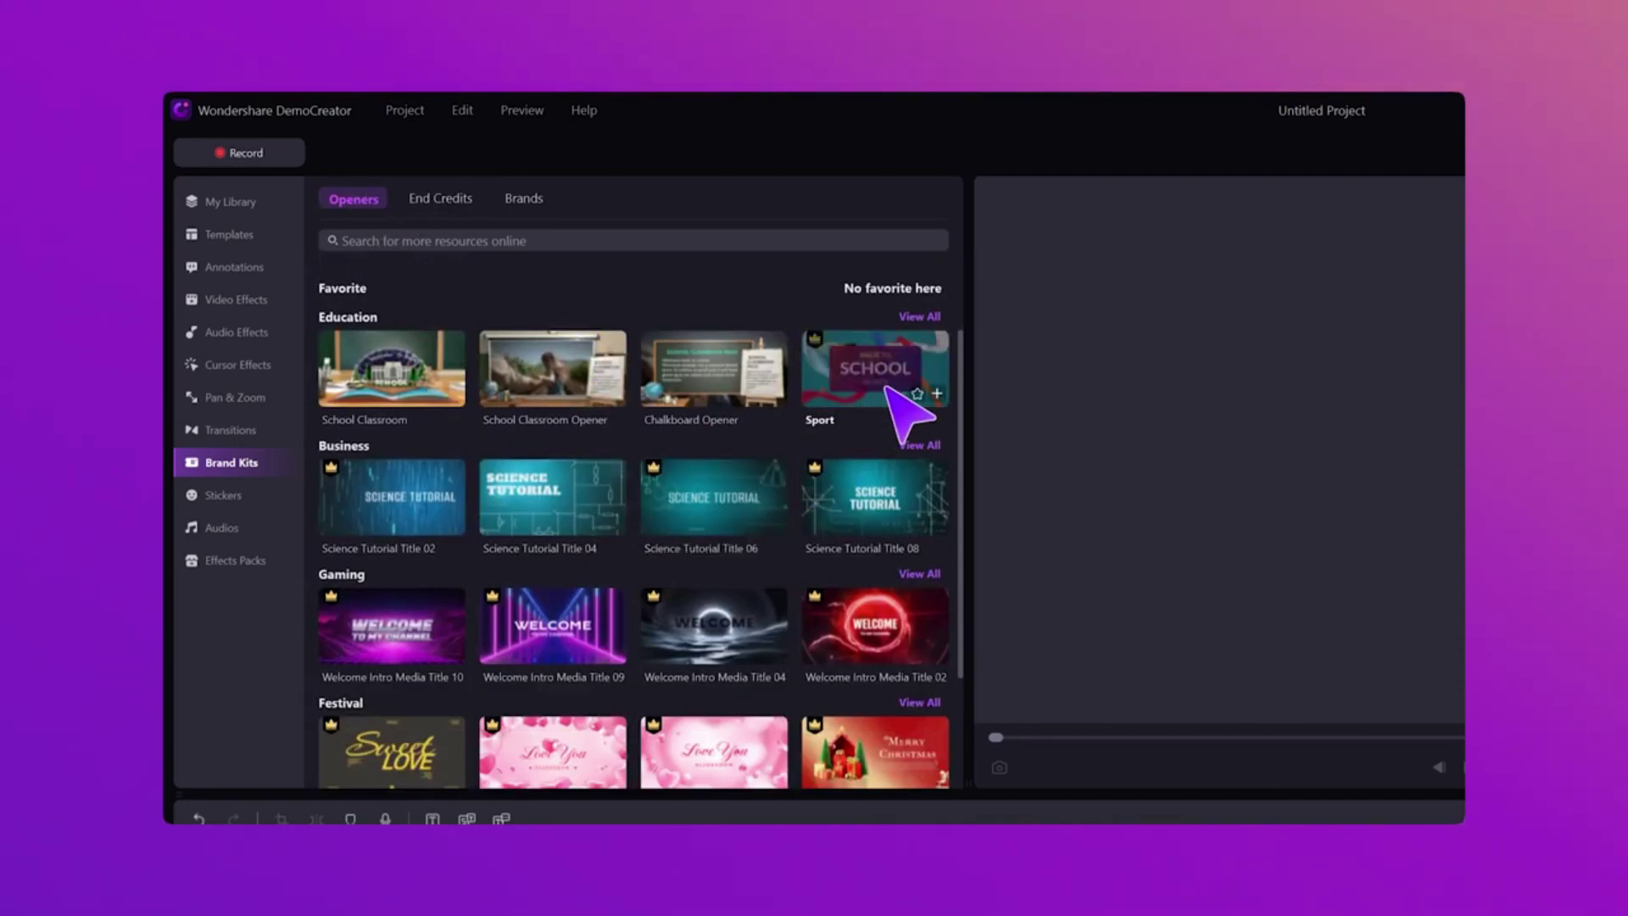
- View all education openers, then import both DemoCreator logo PNGs as new brand logos
{"action": "left_click", "coordinate": [927, 322]}
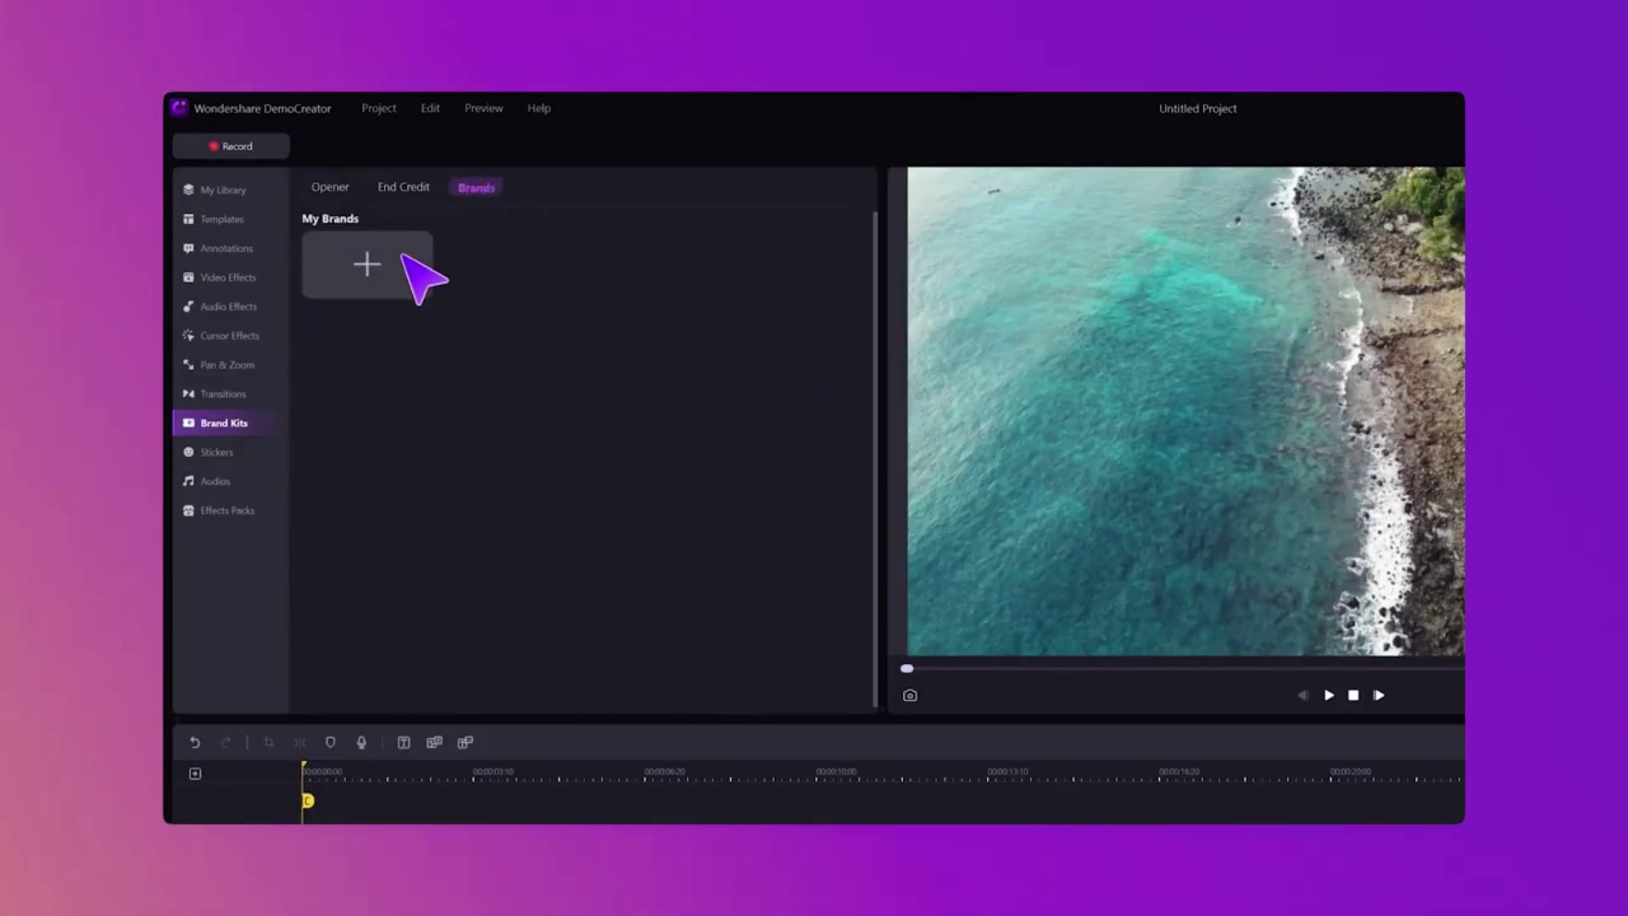
{"action": "left_click", "coordinate": [418, 272]}
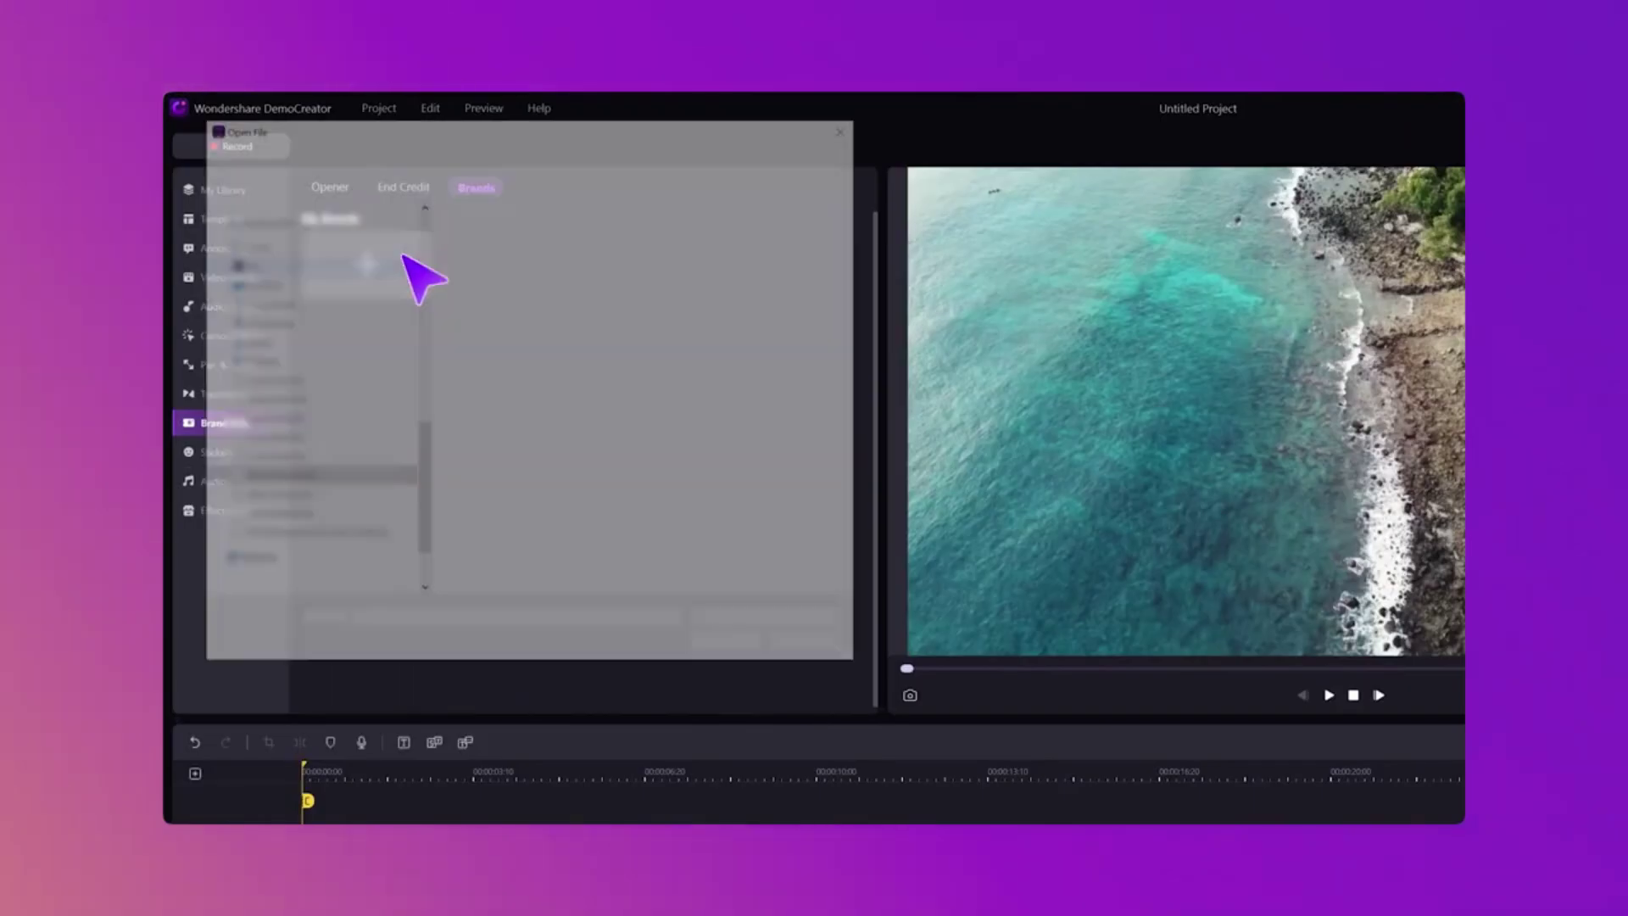
{"action": "left_click", "coordinate": [400, 302]}
{"action": "left_click_drag", "start_coordinate": [469, 351], "coordinate": [599, 264]}
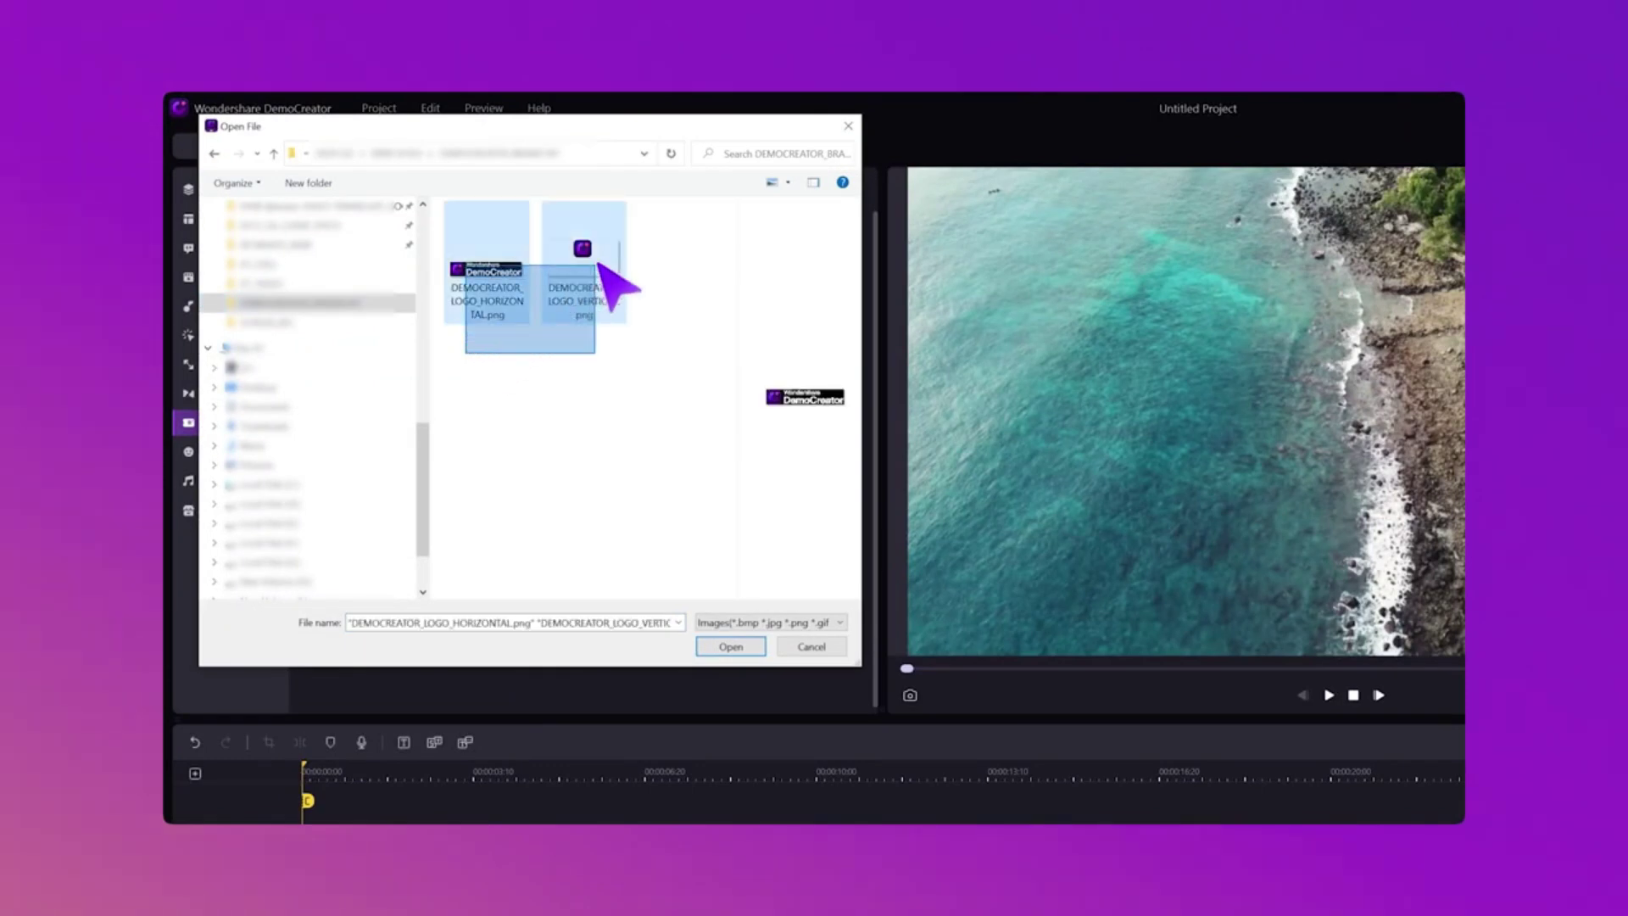
{"action": "left_click", "coordinate": [731, 647]}
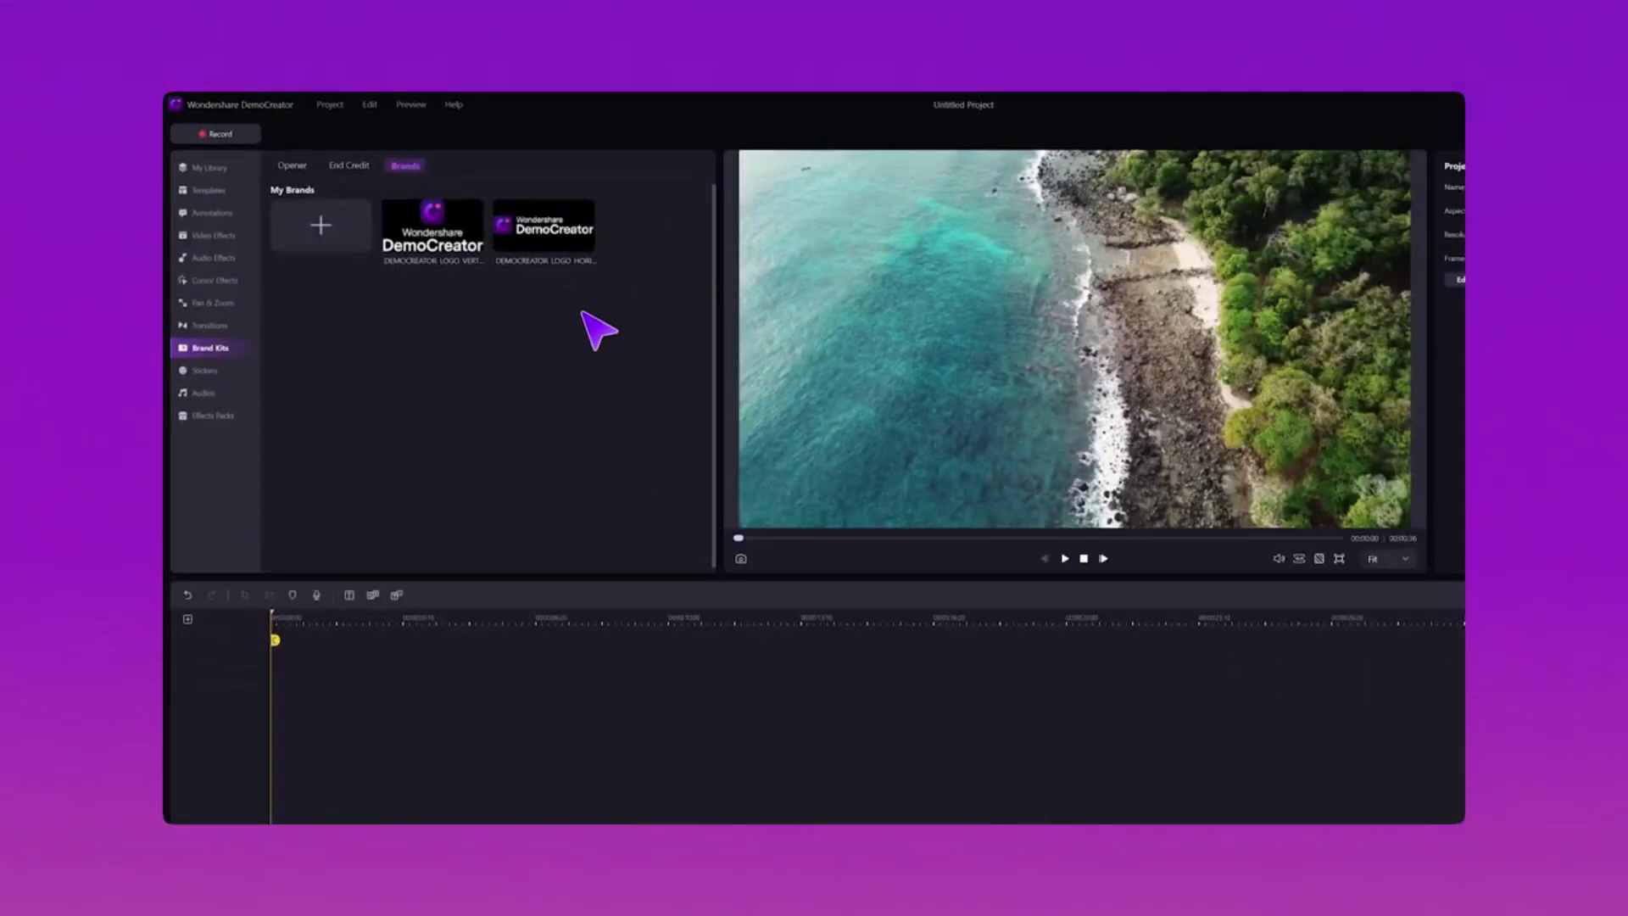